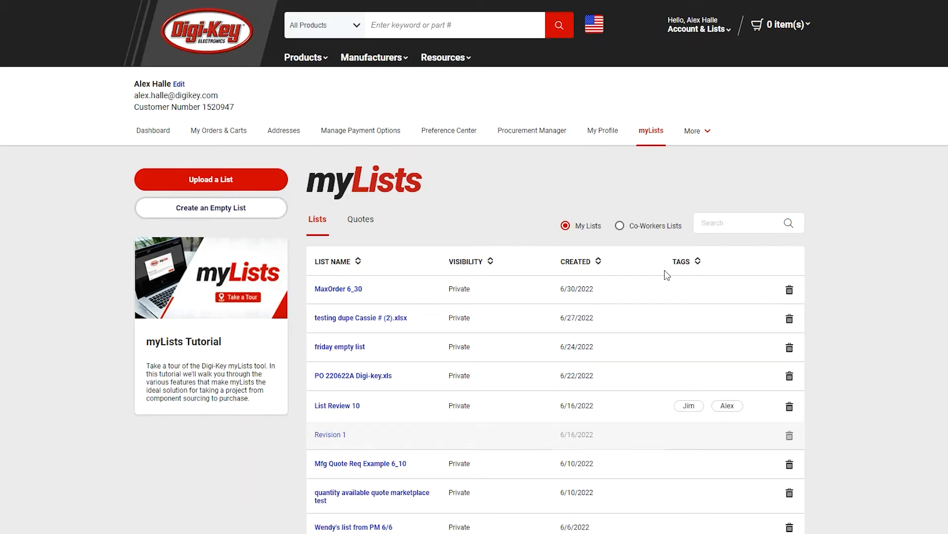
Look over the saved lists and the saved quotes in myLists, ending back on the lists
scroll(409, 299, "down", 3)
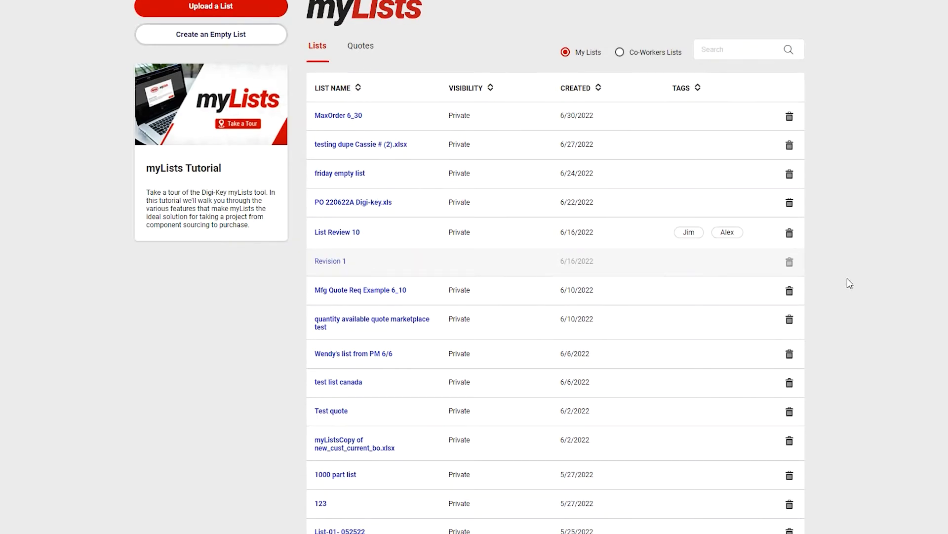
scroll(637, 373, "up", 1)
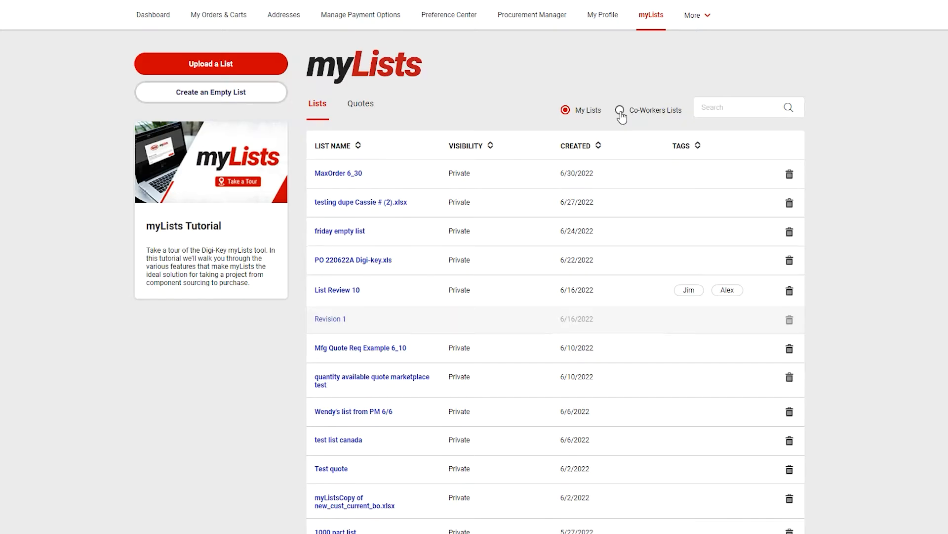
left_click(371, 108)
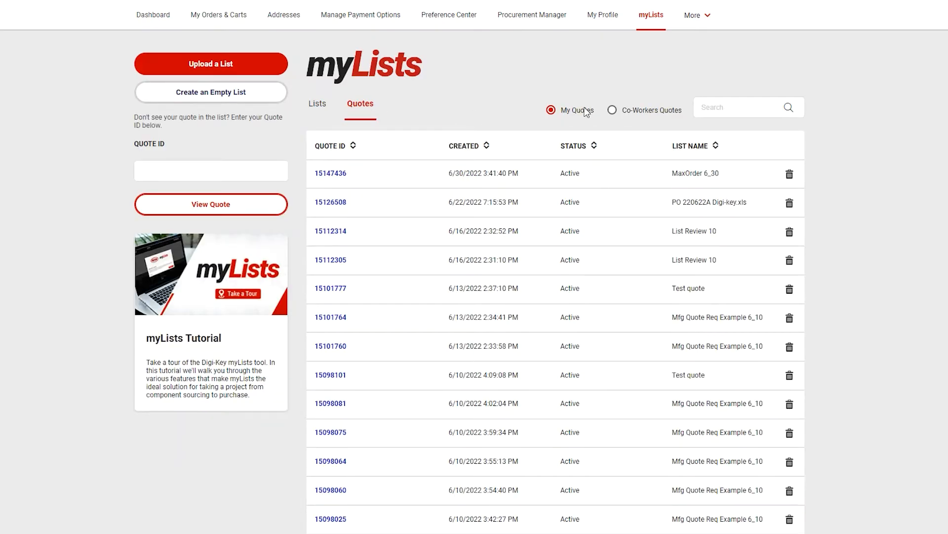
left_click(322, 113)
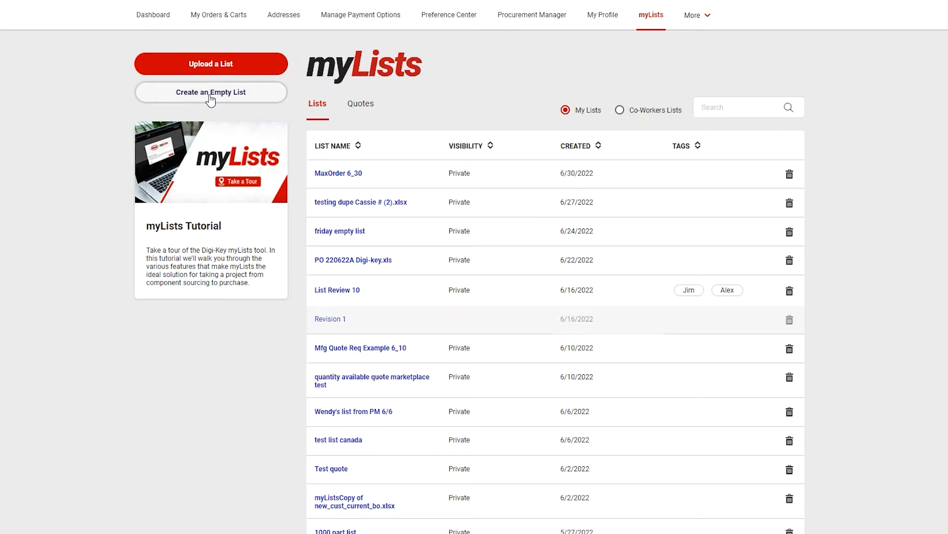
Upload the Upload Example spreadsheet as a new list
left_click(216, 68)
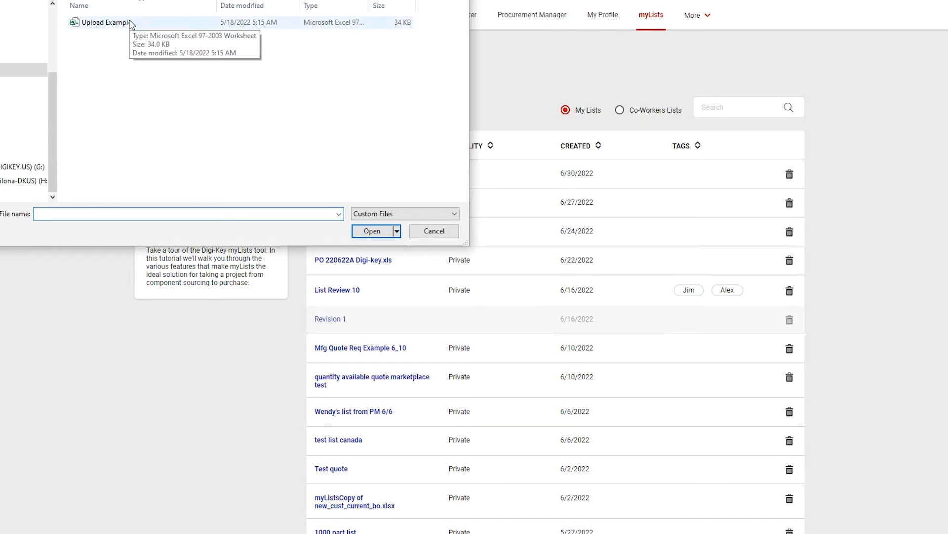
double_click(131, 23)
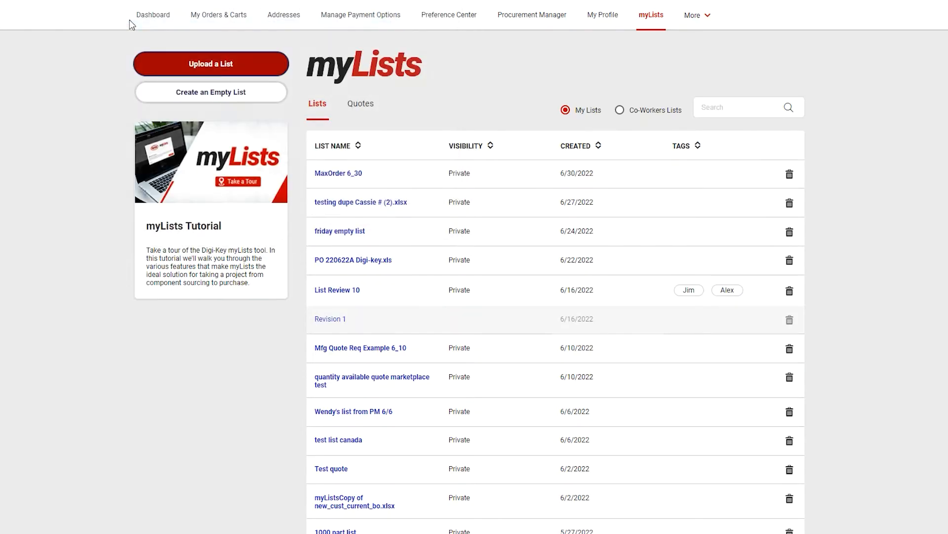
scroll(91, 171, "down", 1)
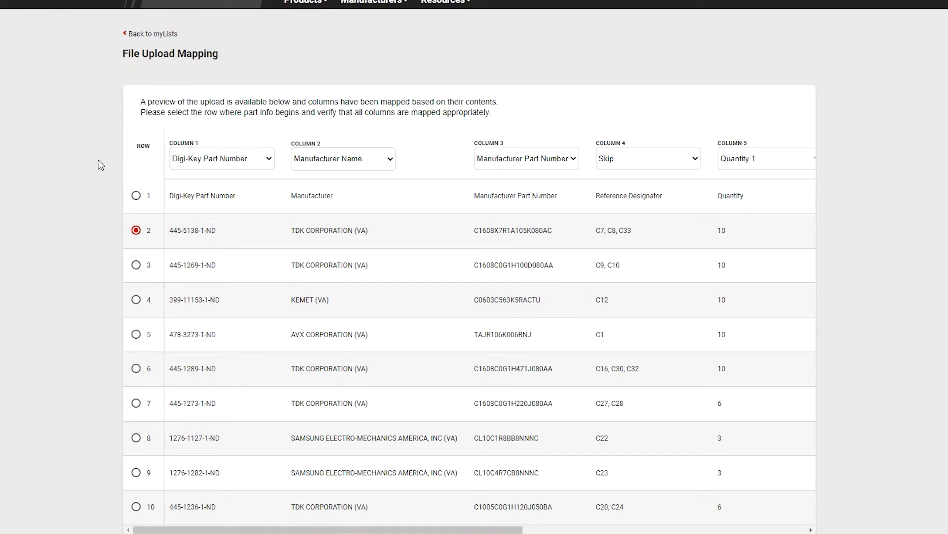
Map column 4 of the uploaded file to Reference Designator
scroll(103, 164, "down", 1)
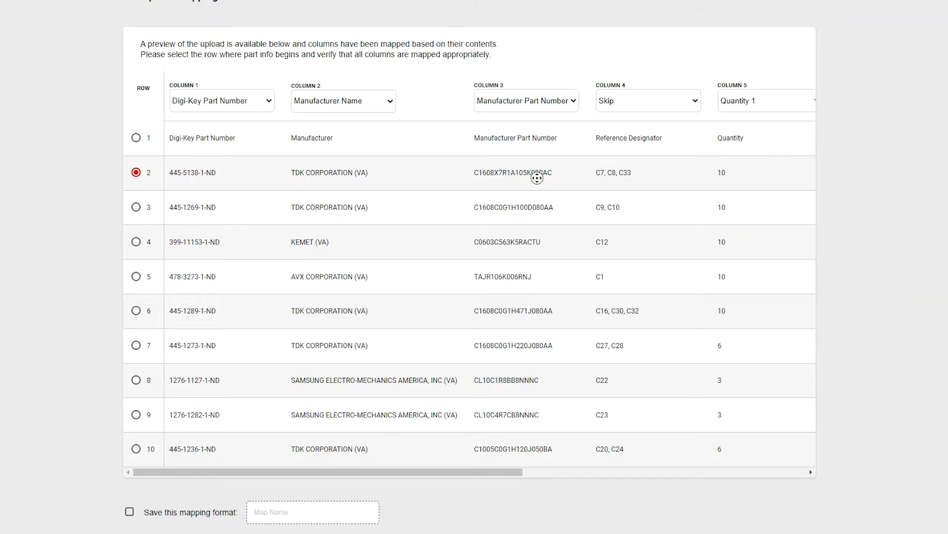
scroll(538, 180, "right", 3)
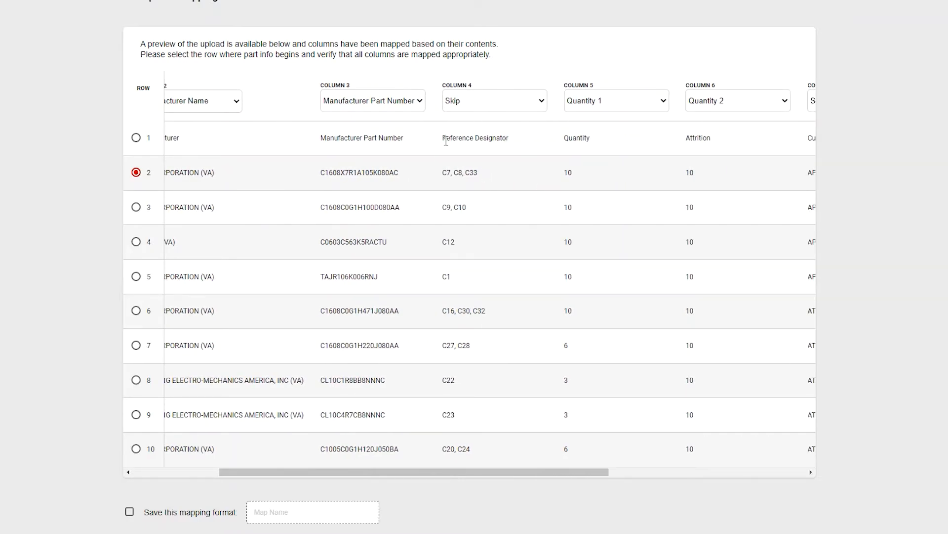
left_click(541, 101)
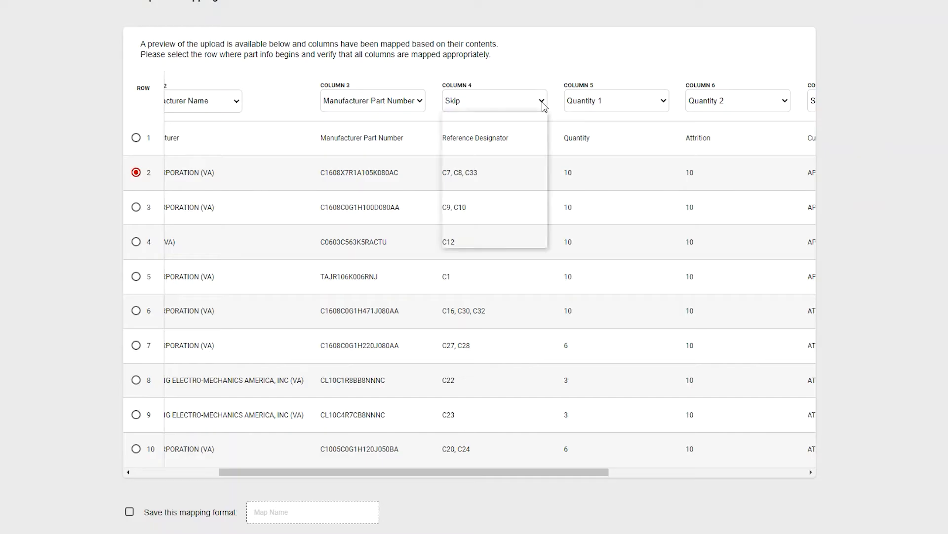
left_click(489, 165)
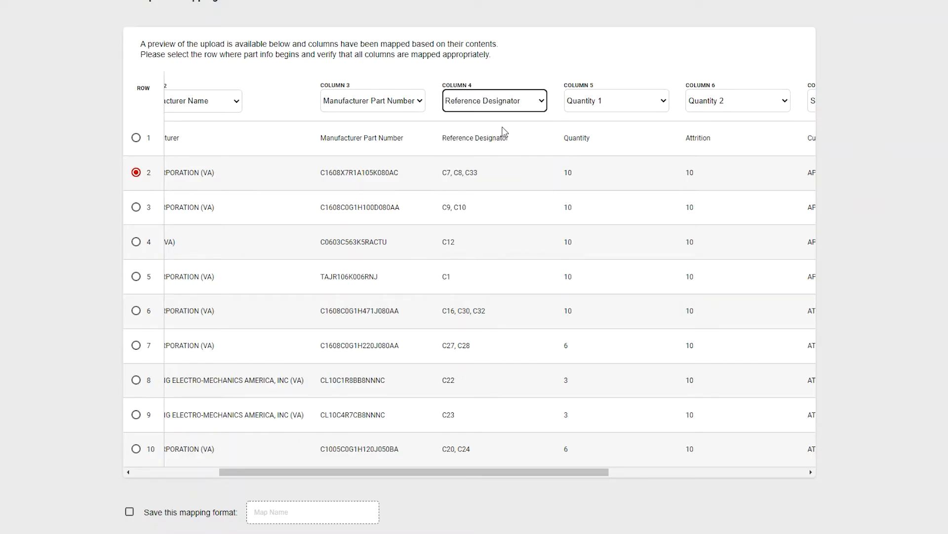
Map column 6 of the uploaded file to Attrition % and column 7 to Customer Reference
scroll(578, 186, "right", 3)
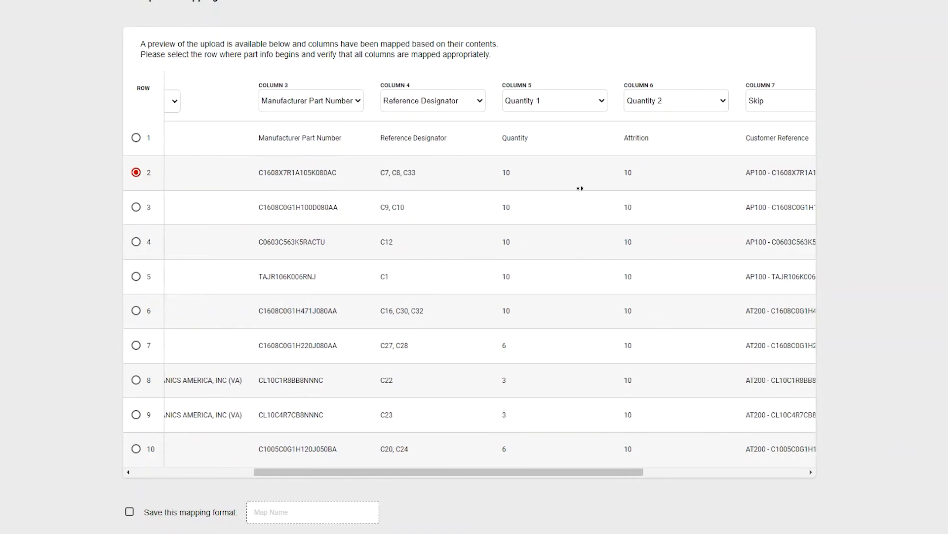
scroll(619, 172, "right", 8)
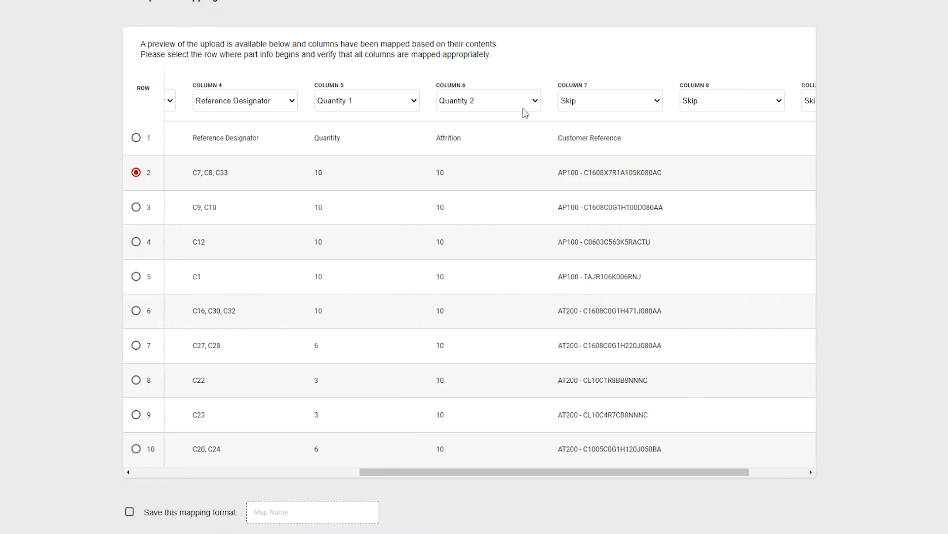
left_click(536, 101)
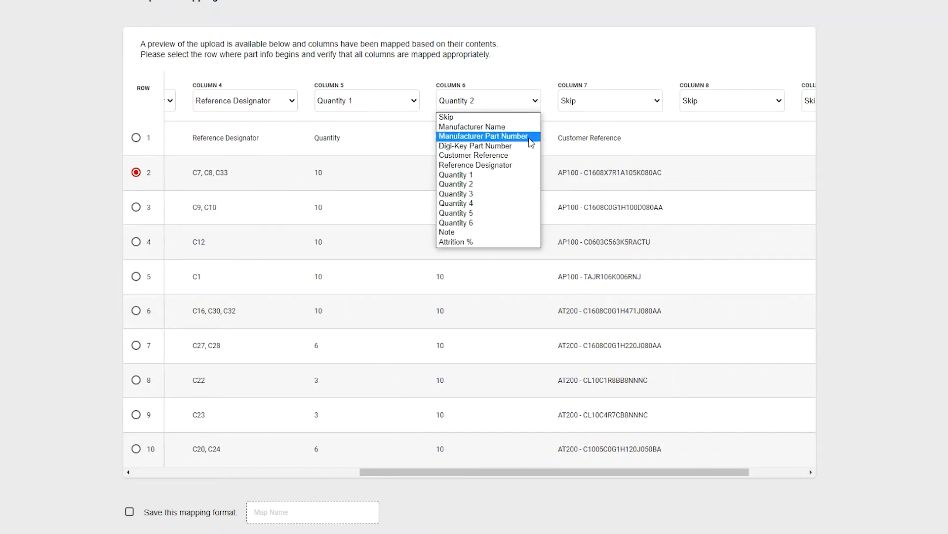
left_click(515, 242)
scroll(567, 179, "right", 4)
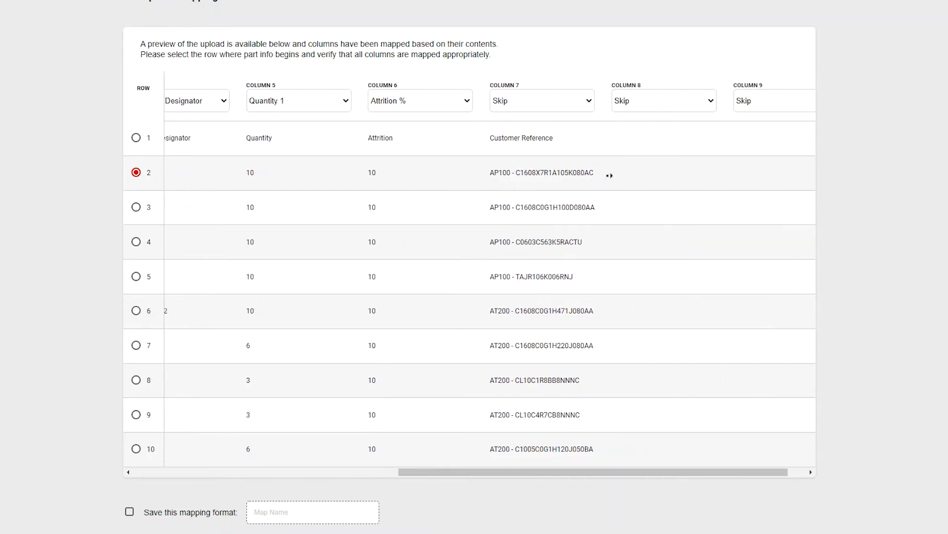
left_click(548, 103)
left_click(549, 156)
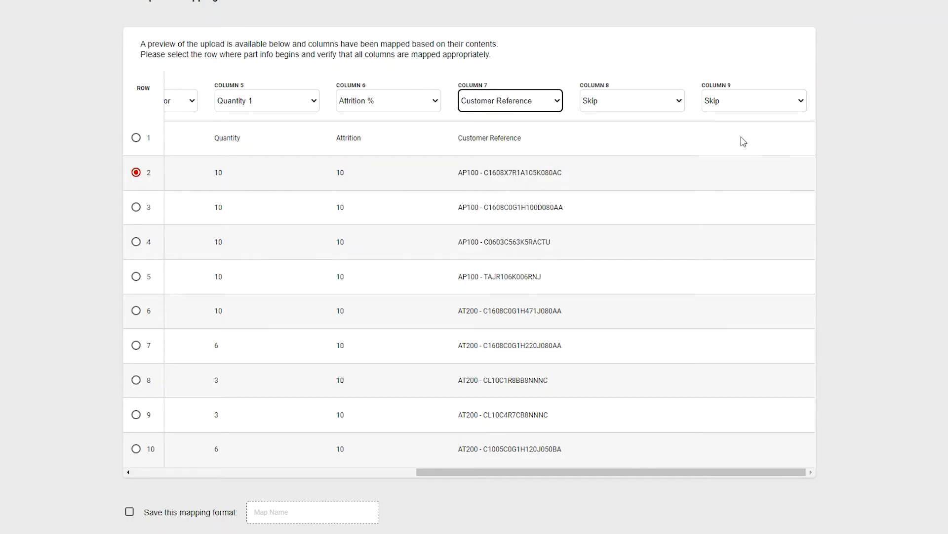
Check the column mappings, the row where part info begins, and the mapping format options below the preview
scroll(656, 148, "left", 15)
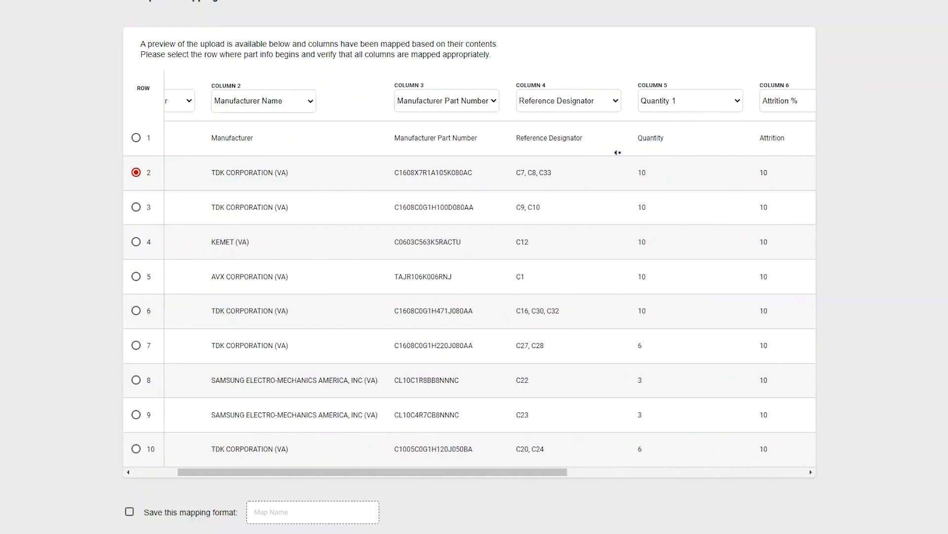
scroll(364, 196, "left", 1)
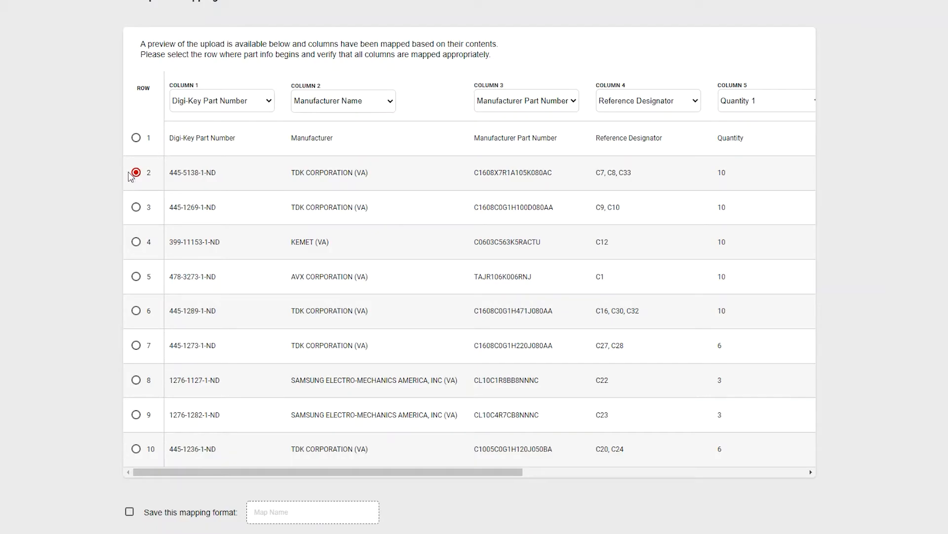
scroll(96, 200, "down", 3)
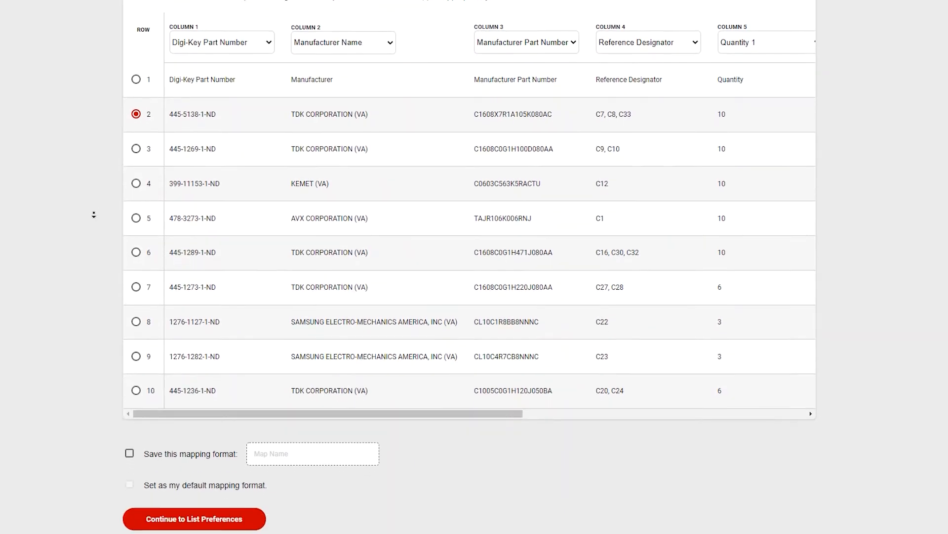
scroll(93, 215, "down", 2)
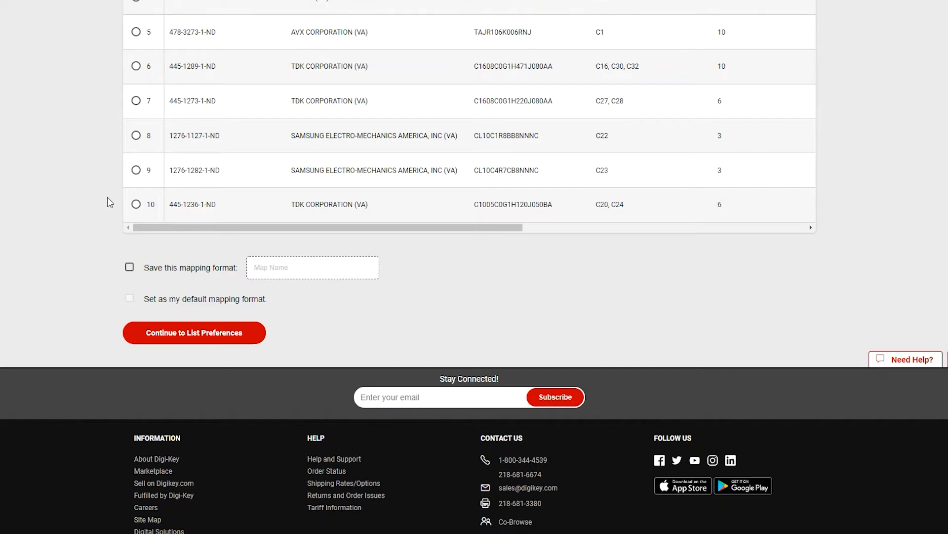
scroll(102, 170, "up", 1)
scroll(103, 169, "up", 4)
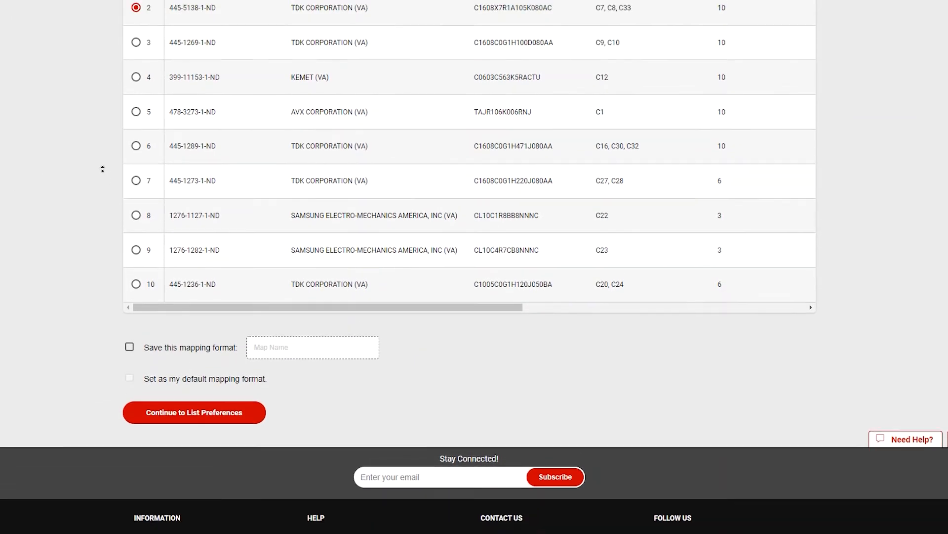
scroll(83, 212, "down", 3)
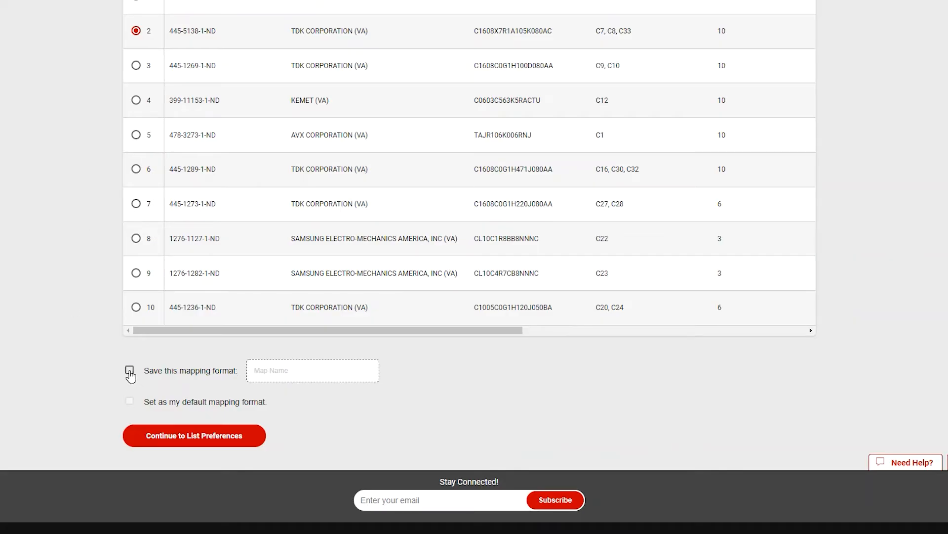
left_click(130, 371)
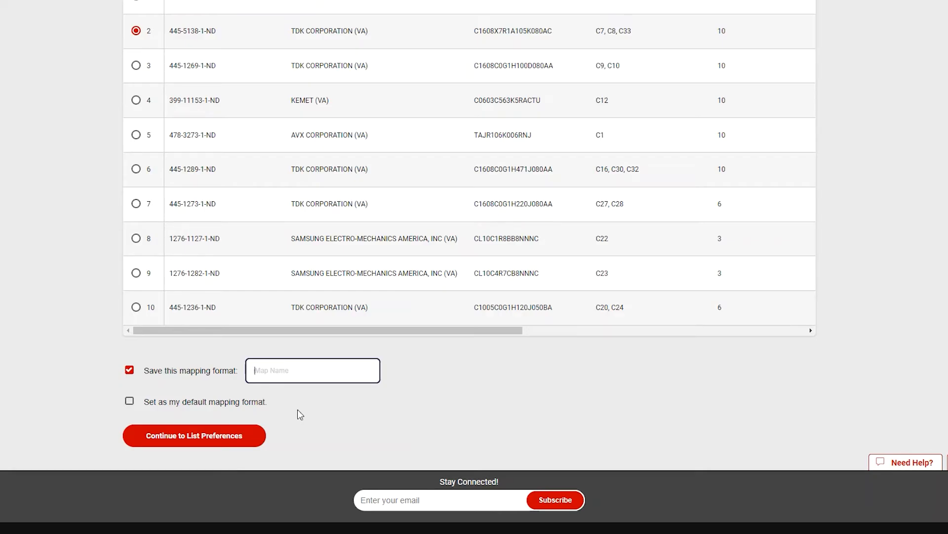
left_click(130, 370)
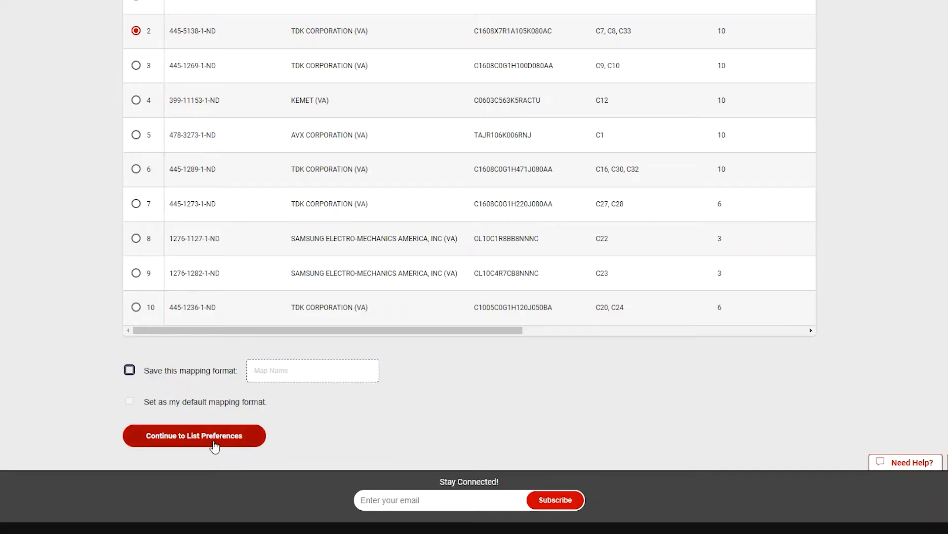
left_click(90, 326)
Continue to the list preferences and rename the list as Video List 1
left_click(204, 439)
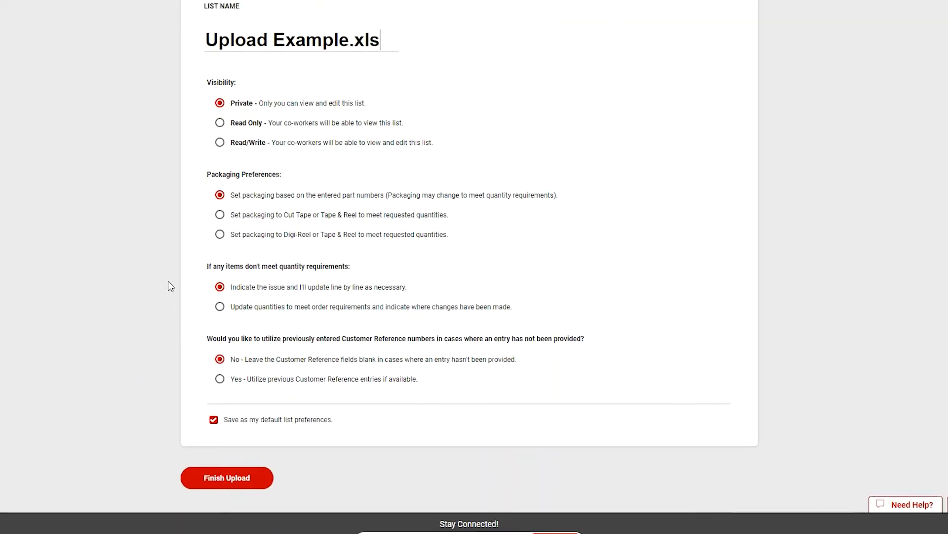
scroll(168, 281, "up", 3)
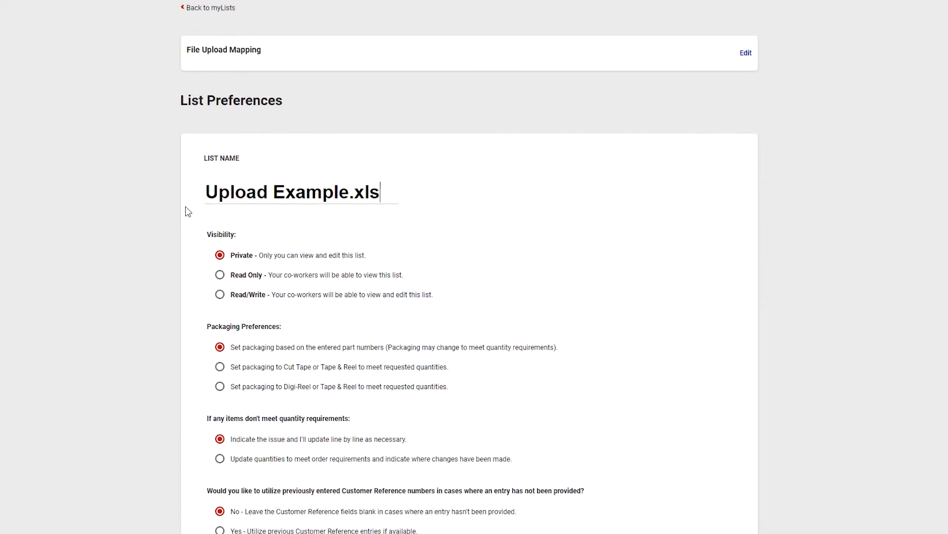
left_click_drag(387, 193, 204, 193)
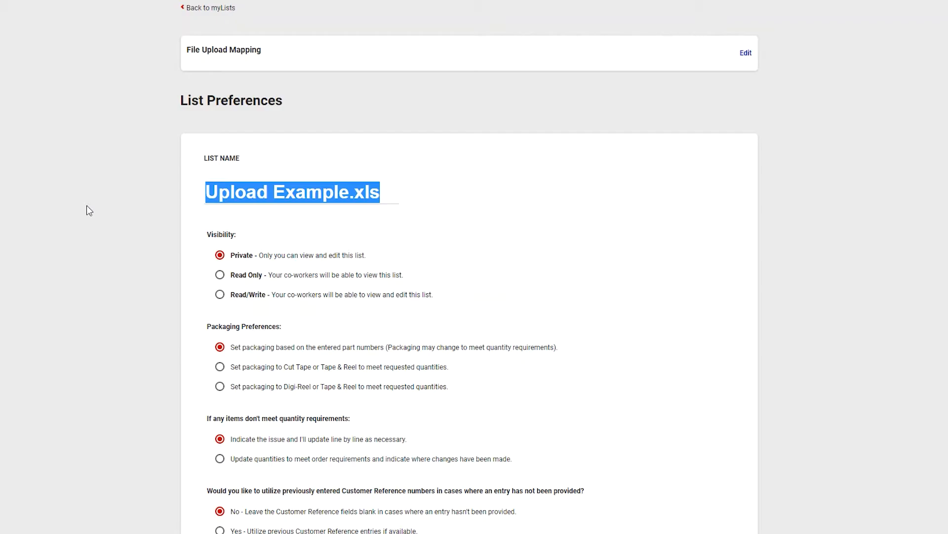
type("Video Li")
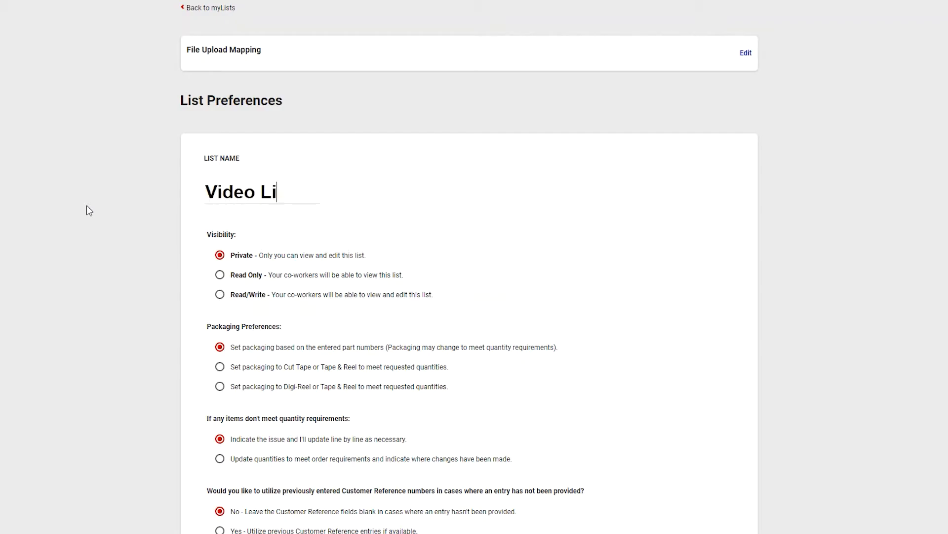
type("st 1")
left_click(87, 205)
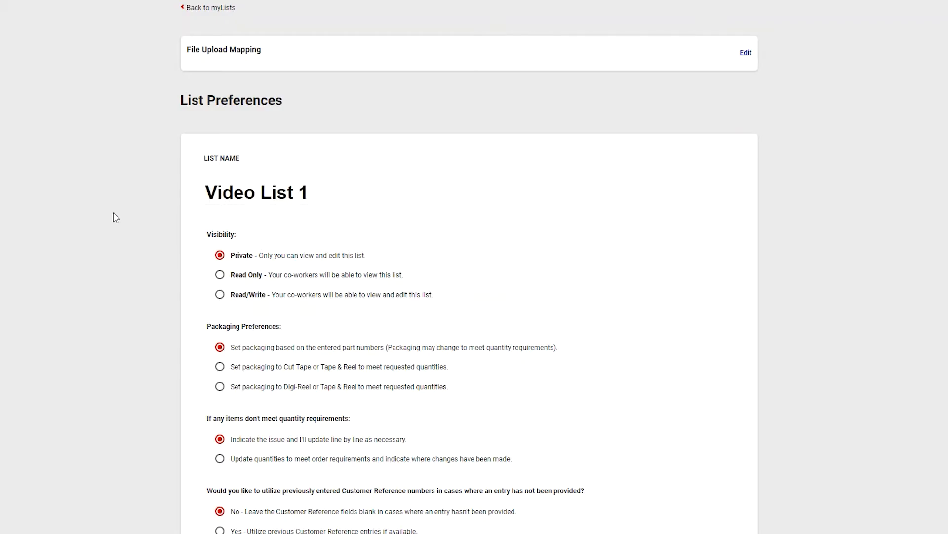
Choose to leave the Customer Reference fields blank where no entry was provided, and finish the upload
scroll(119, 198, "down", 3)
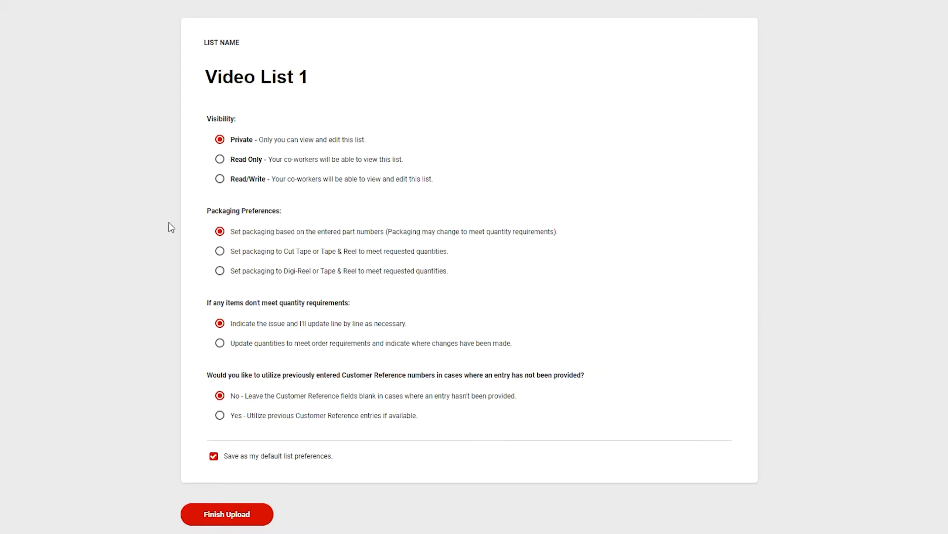
scroll(171, 225, "down", 1)
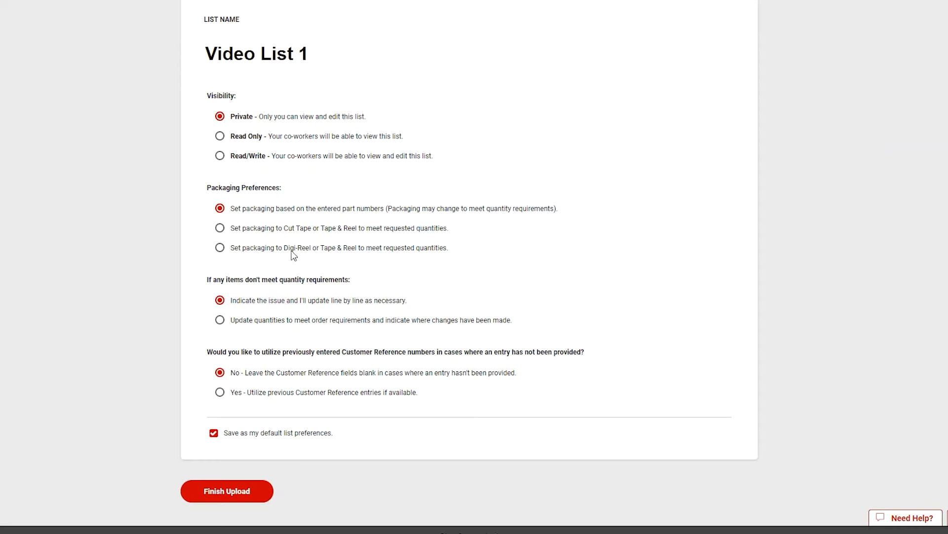
scroll(146, 207, "down", 2)
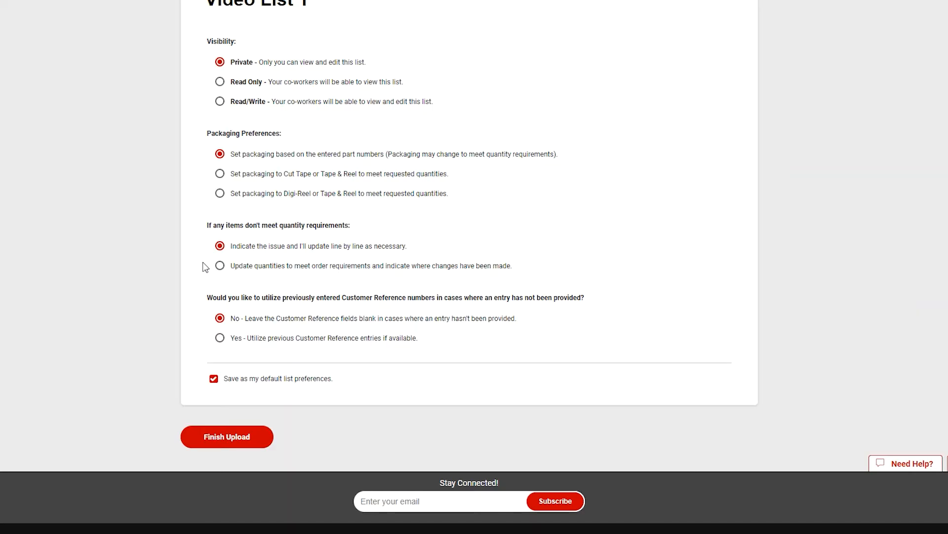
scroll(144, 287, "down", 1)
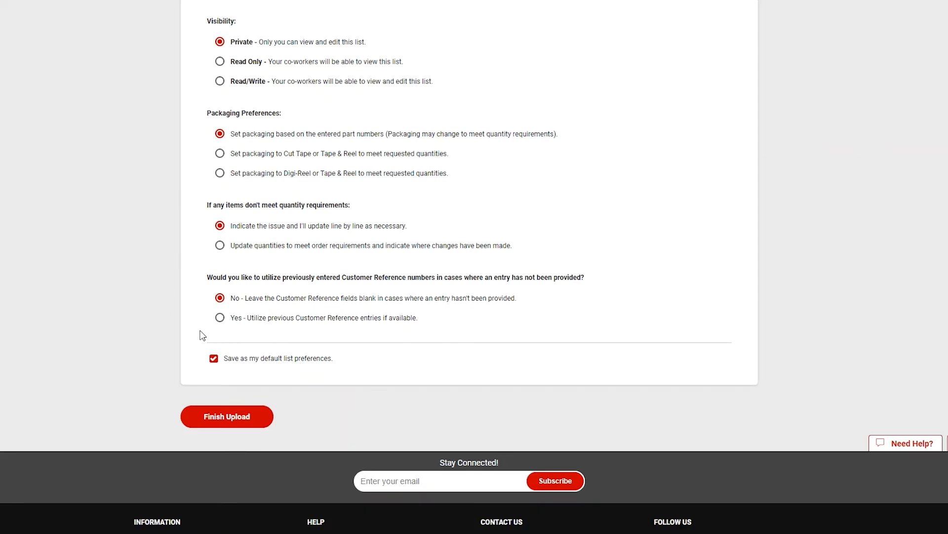
left_click(220, 317)
left_click(220, 301)
left_click(234, 422)
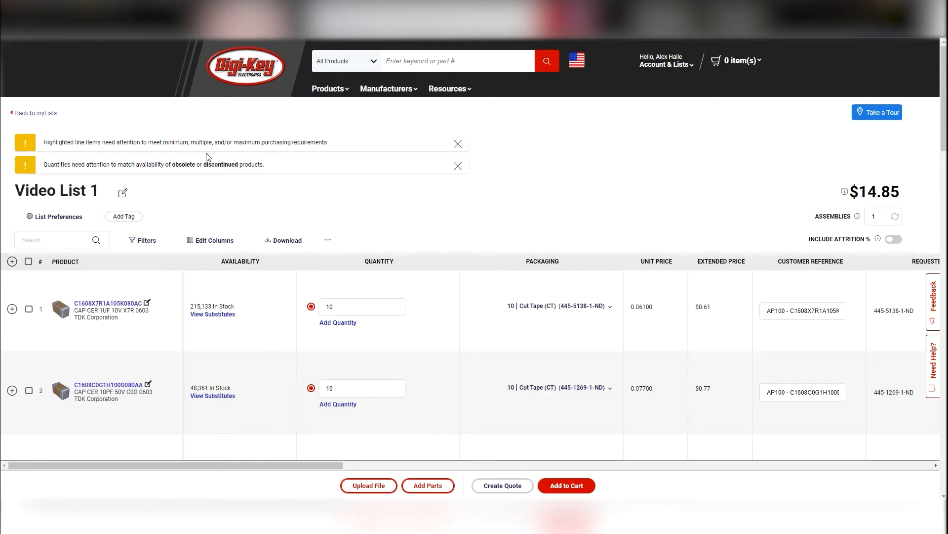
Dismiss both attention notices above the Video List 1 parts table
left_click(459, 144)
left_click(457, 144)
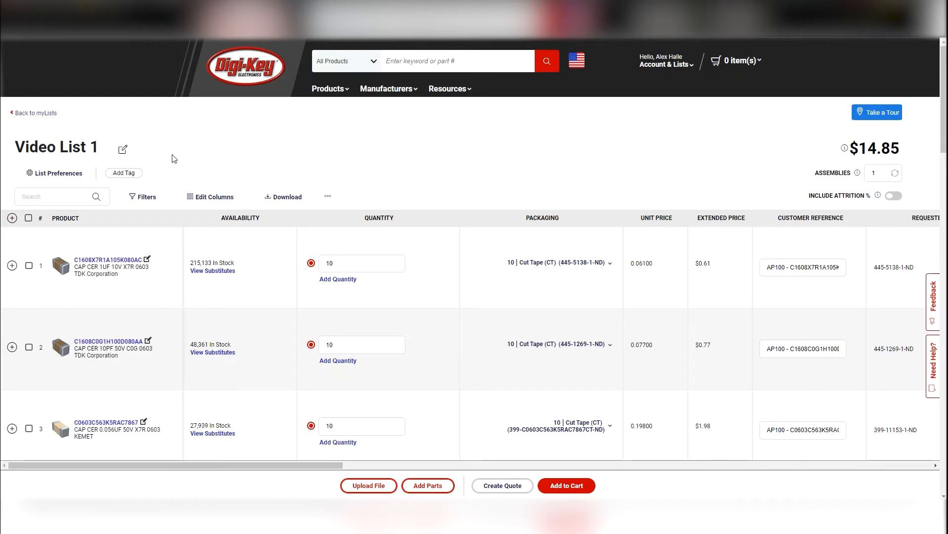
Rename the parts list as Video List 2 and save the new name
left_click(99, 150)
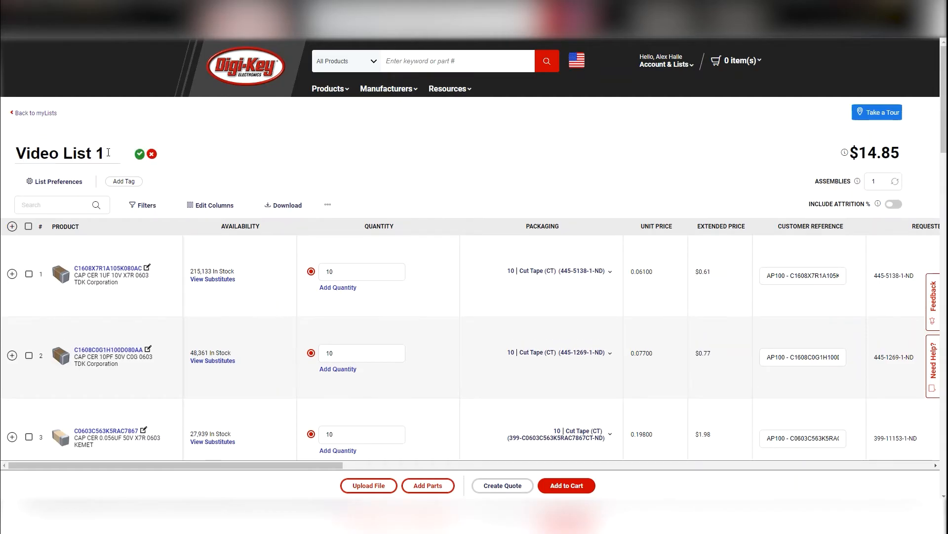
key("BackSpace")
type("2")
left_click(140, 155)
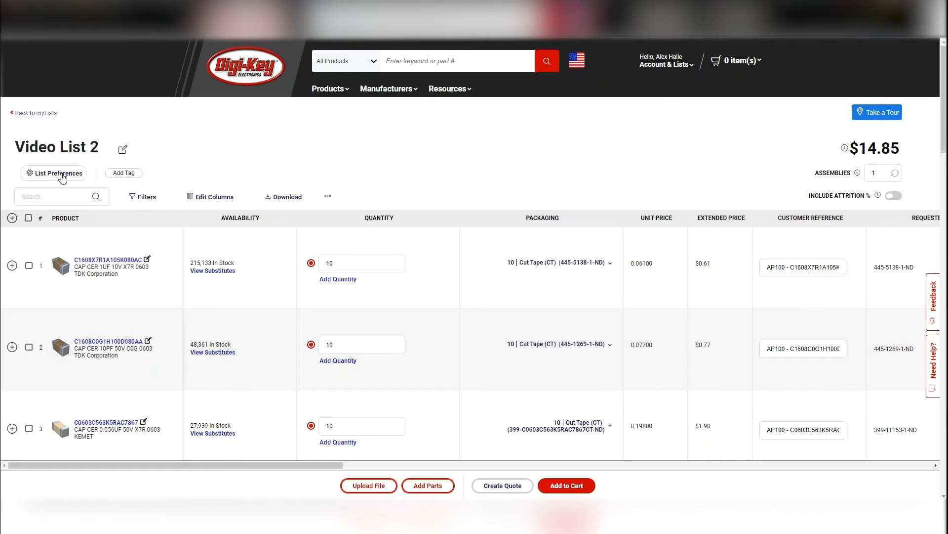
Add three tags to the list: two people's first names and Project X
left_click(123, 173)
left_click(132, 174)
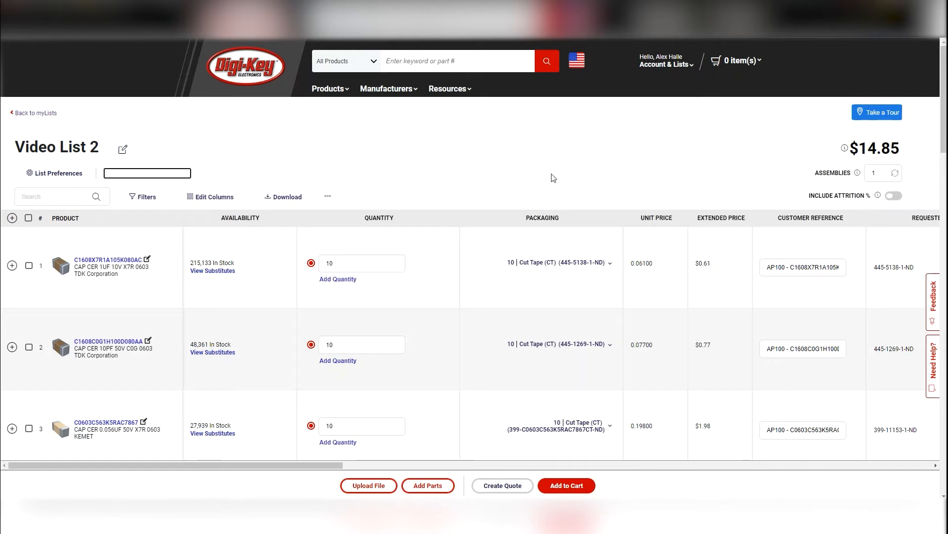
type("Jim")
key("Return")
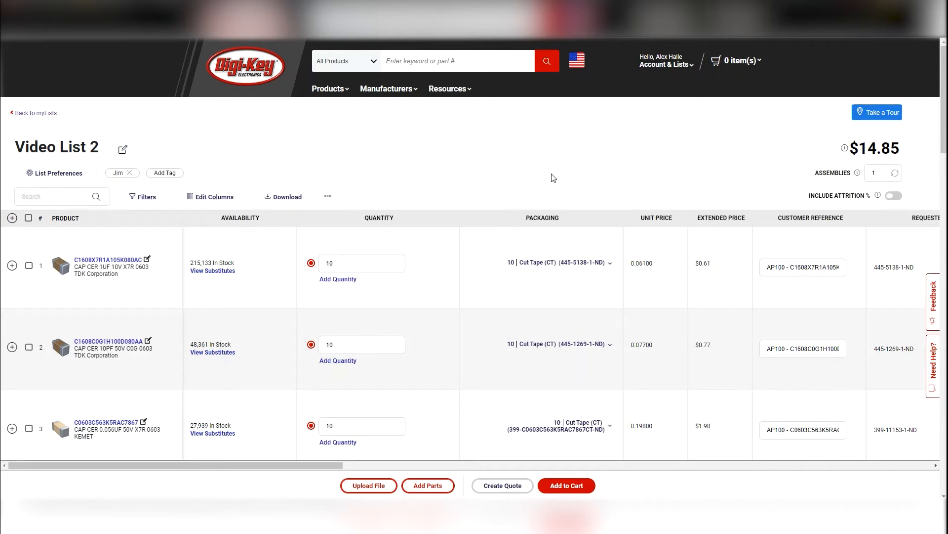
left_click(168, 176)
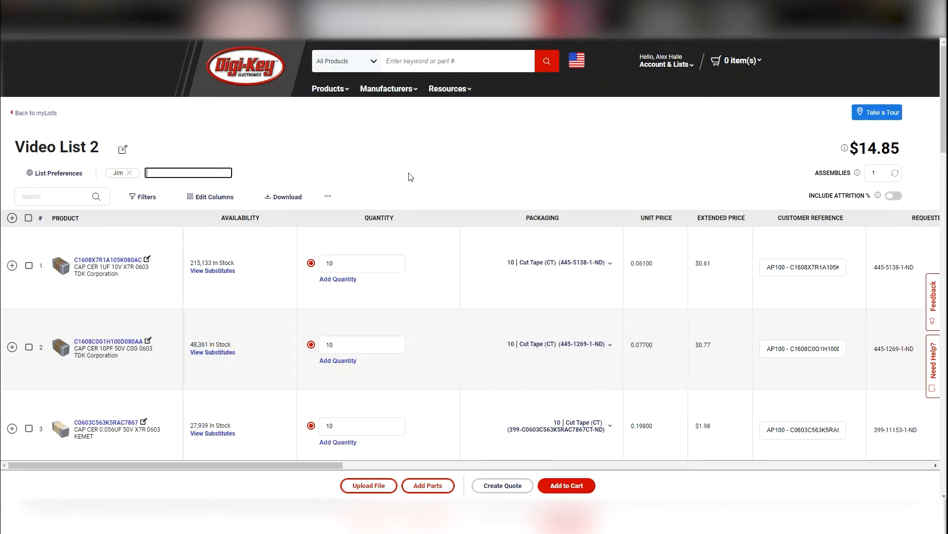
type("Steve")
key("Return")
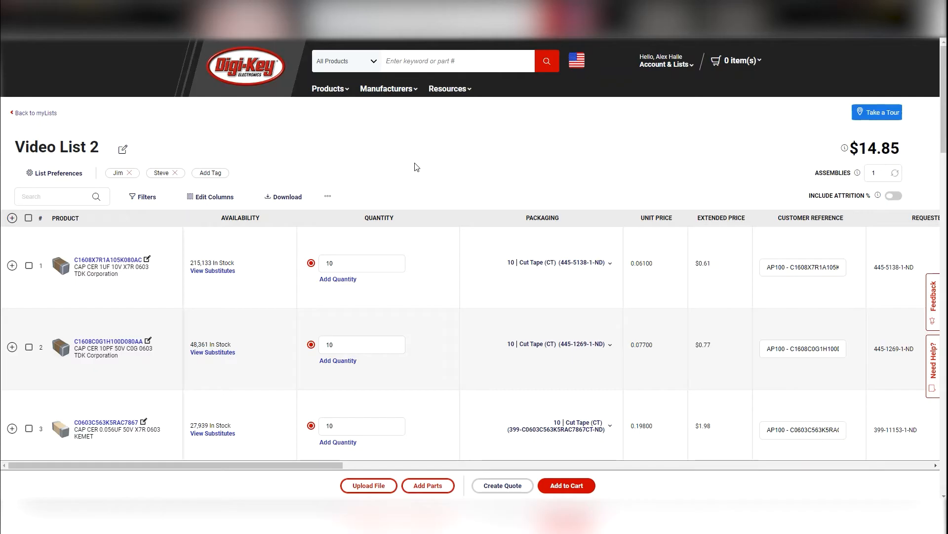
left_click(211, 174)
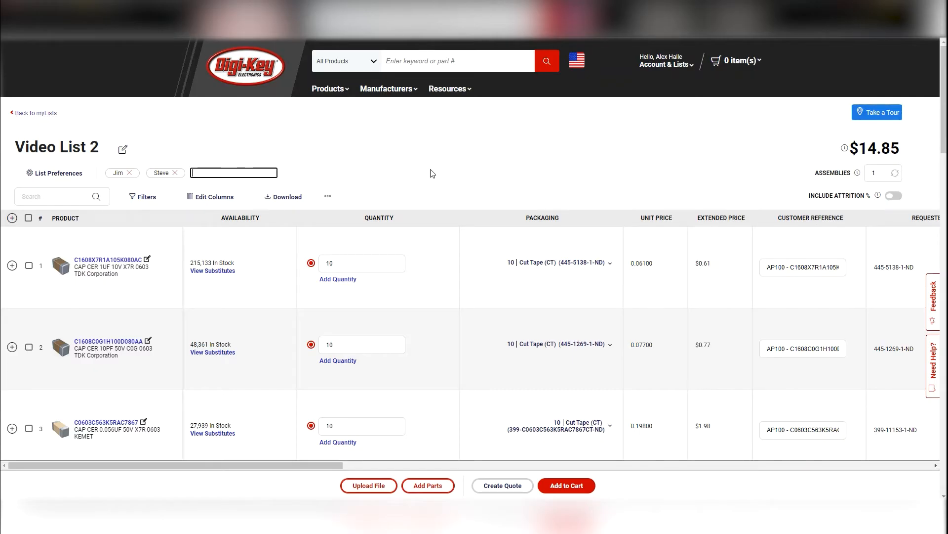
type("Project X")
key("Return")
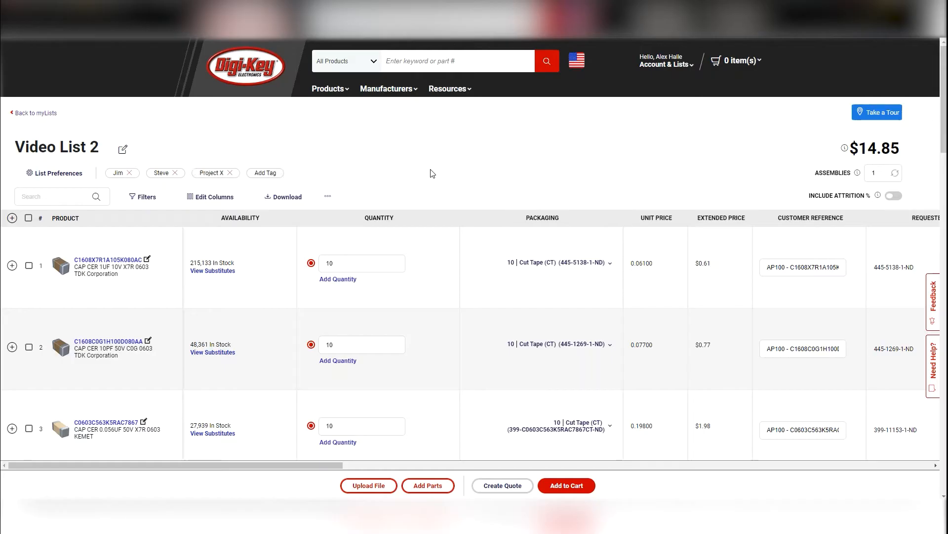
Display the list's filter options for manufacturer, category, part status and packaging, and hide them again
left_click(35, 197)
left_click(146, 200)
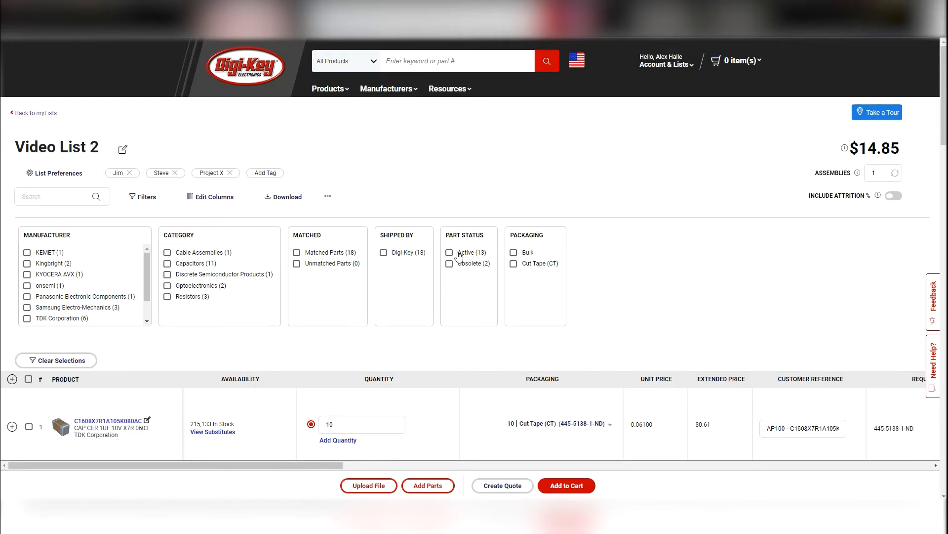
left_click(143, 197)
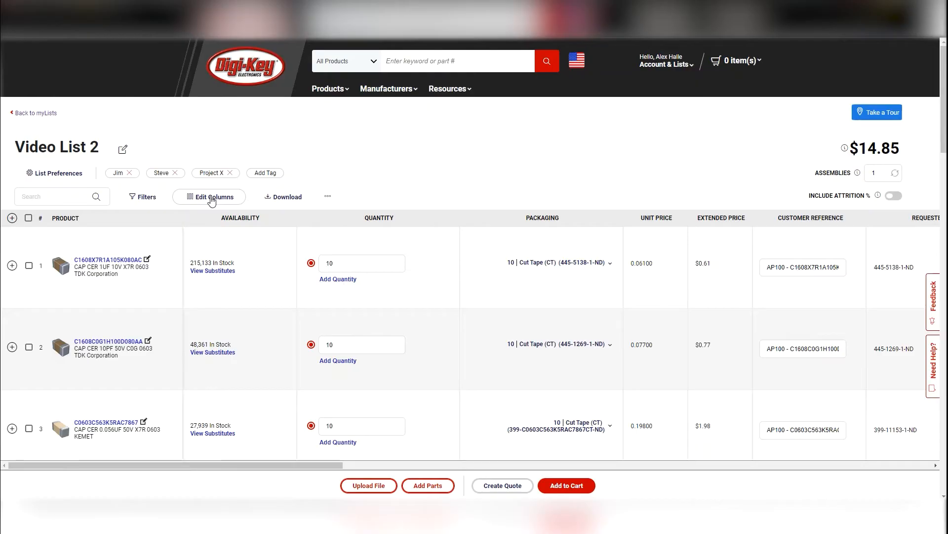
Move the Country of Origin column ahead of Availability and apply the column order
left_click(212, 197)
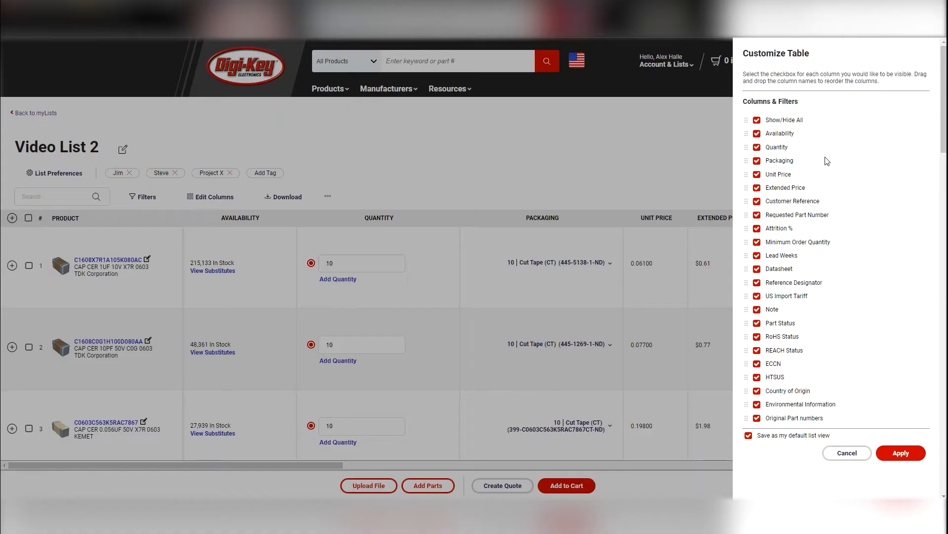
left_click(843, 453)
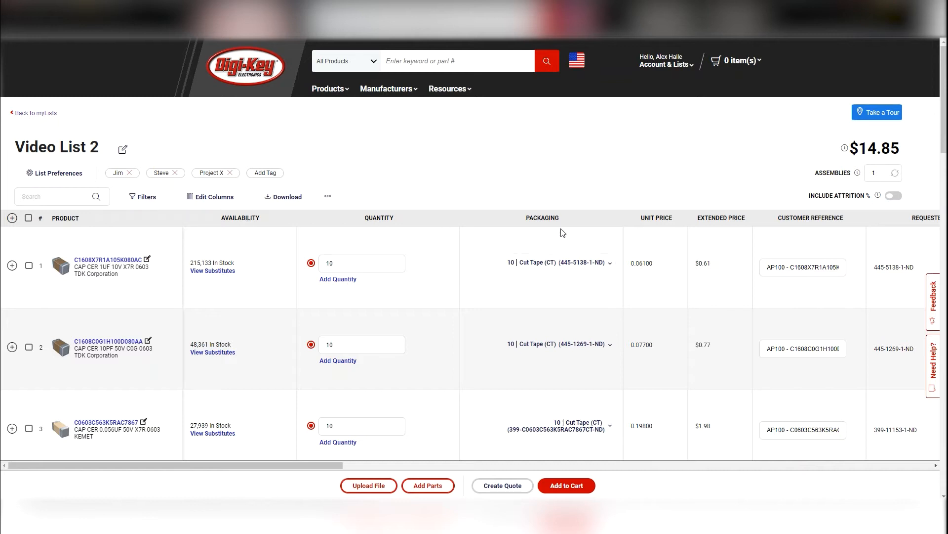
left_click(217, 198)
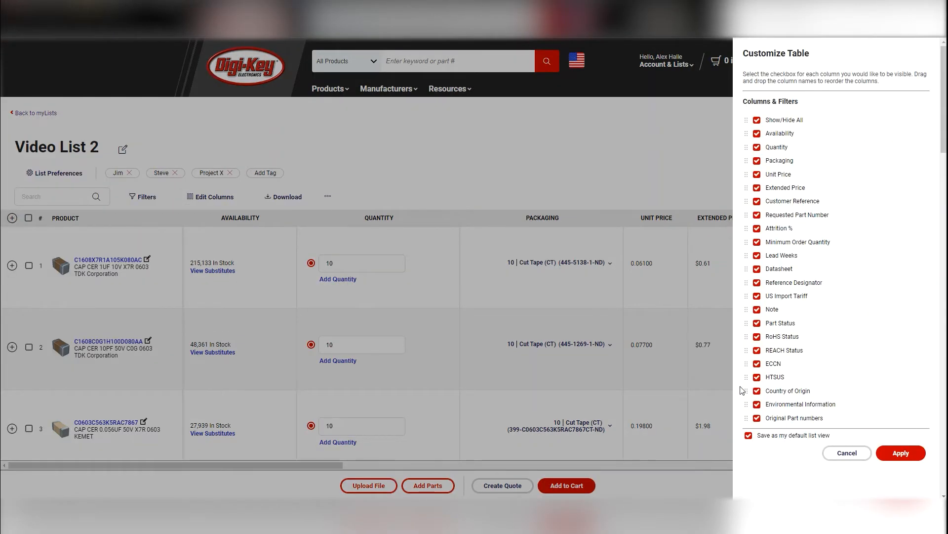
left_click_drag(744, 390, 754, 131)
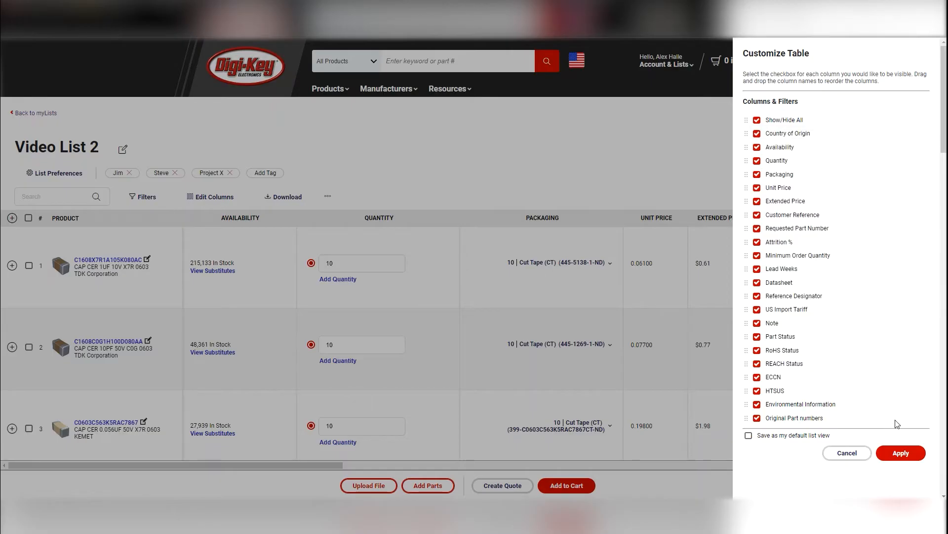
left_click(902, 451)
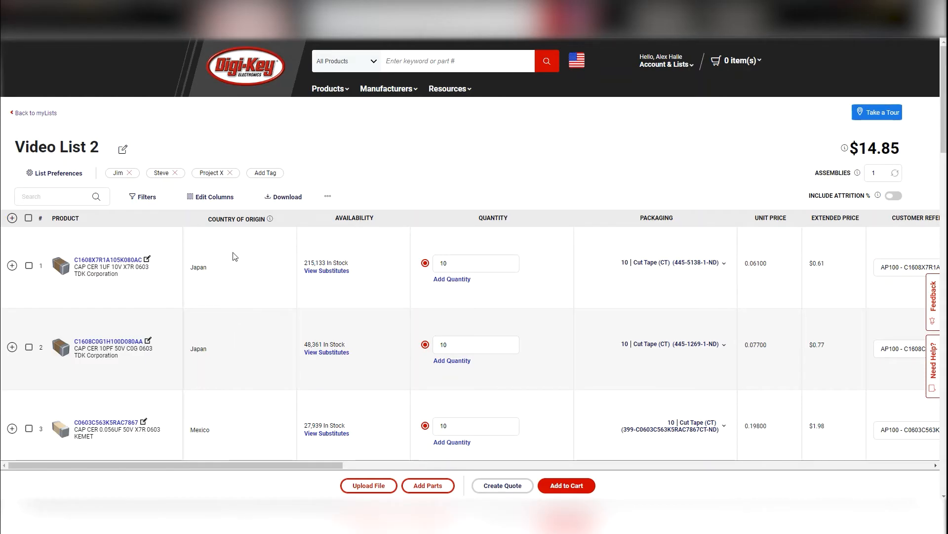
Move Country of Origin back between HTSUS and Environmental Information, hide the Quantity column, and apply the table layout
left_click(211, 197)
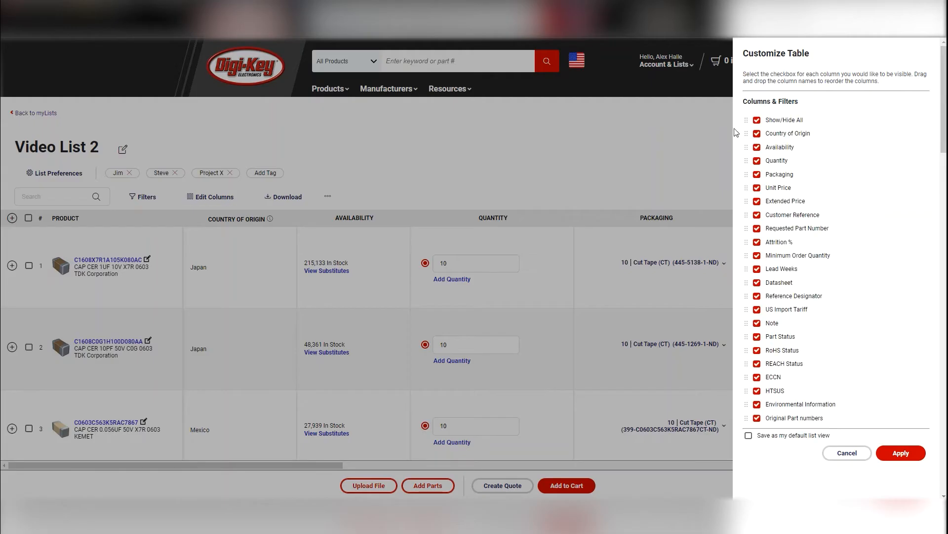
left_click_drag(746, 134, 921, 416)
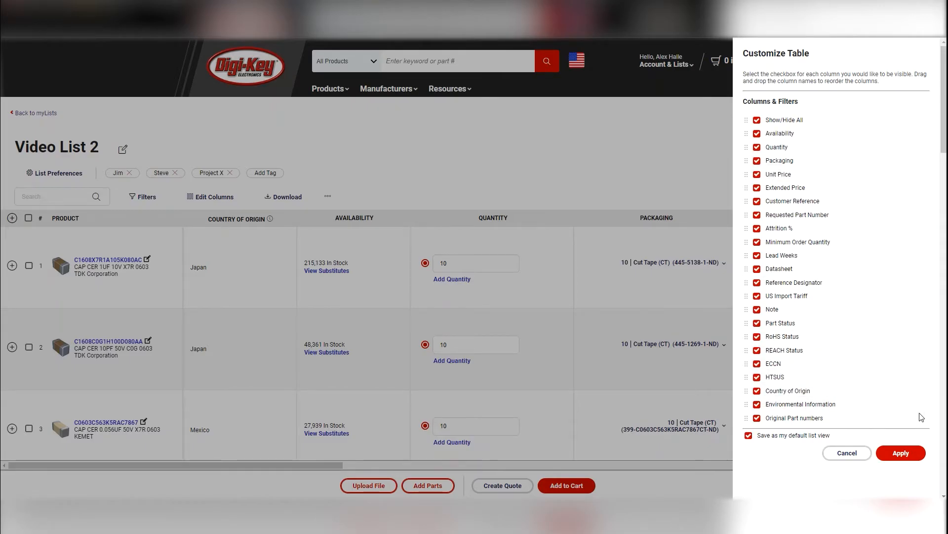
left_click(758, 148)
left_click(901, 458)
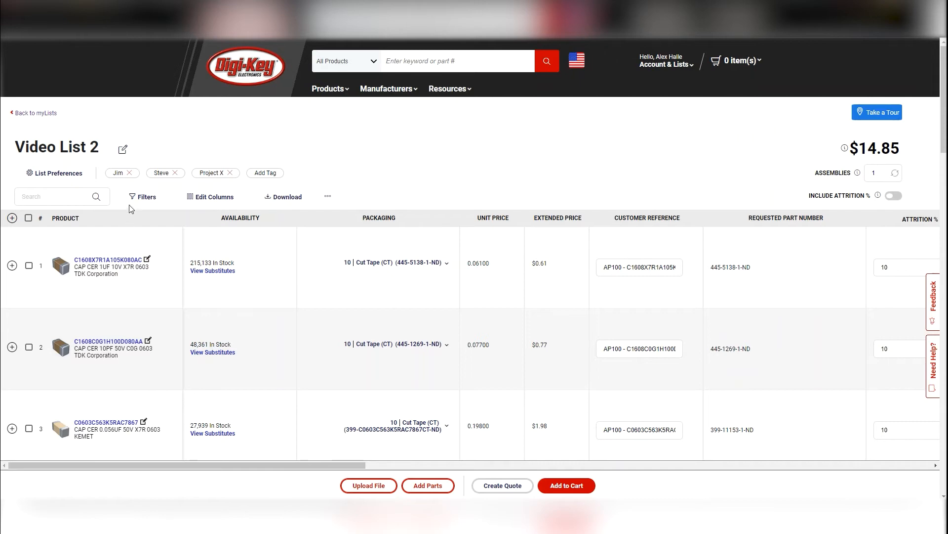
Show the Quantity column in the parts table again and apply the column settings
left_click(195, 199)
left_click(772, 151)
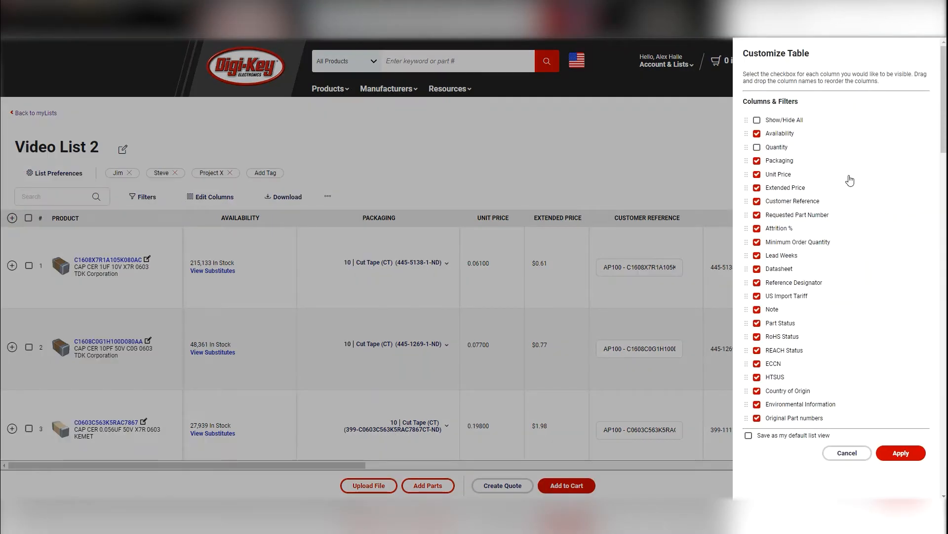
left_click(907, 453)
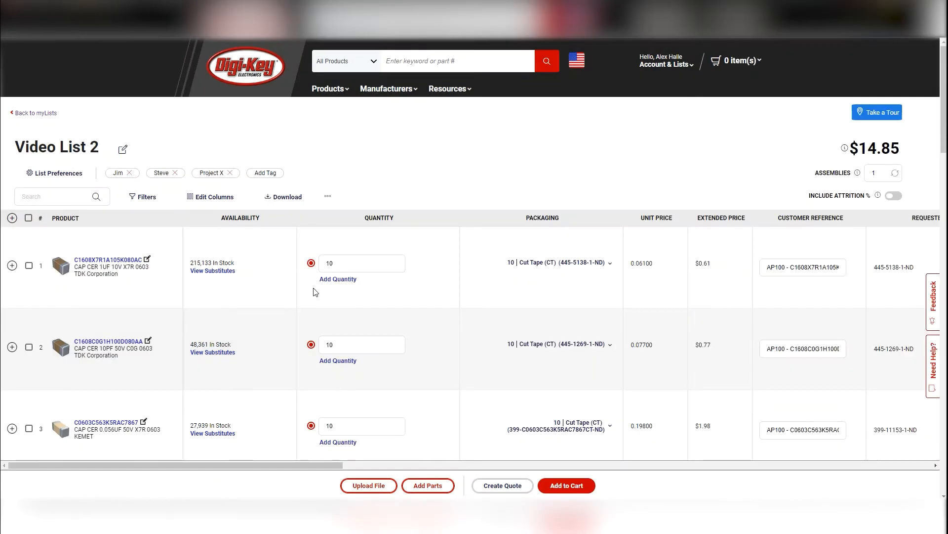
Review the list's download options, including parts, export format and column order, and close them without downloading
left_click(280, 198)
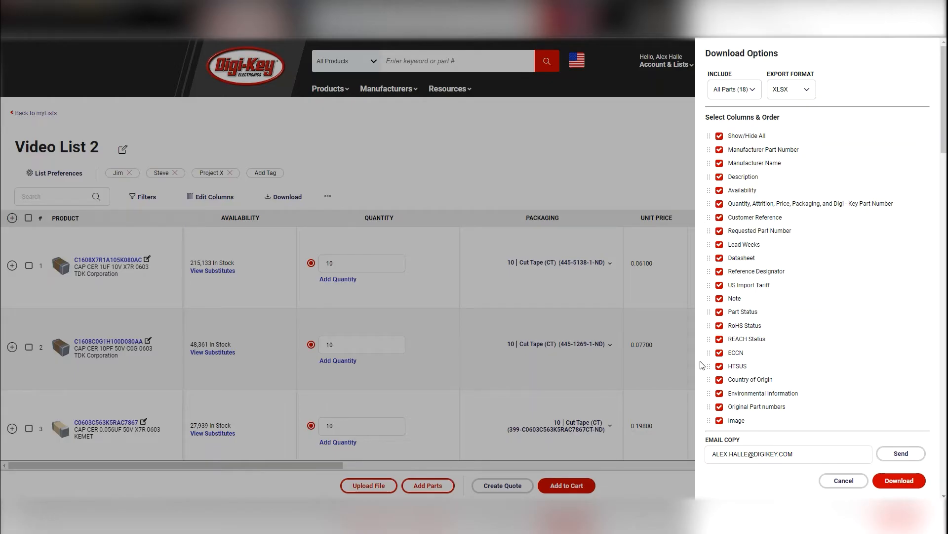
mouse_move(707, 366)
left_mouse_down()
mouse_move(713, 162)
mouse_move(707, 366)
left_mouse_up()
left_click(847, 483)
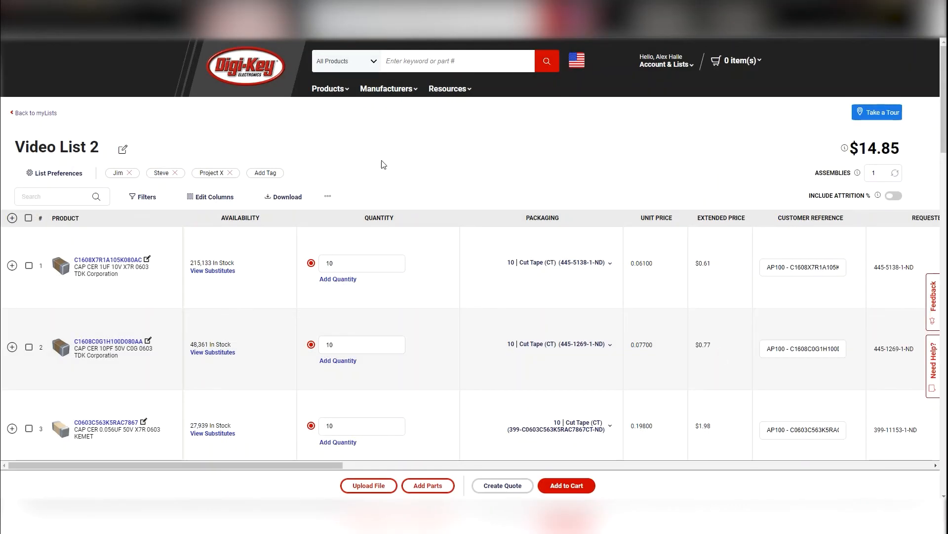
Save a revision of Video List 2
left_click(328, 198)
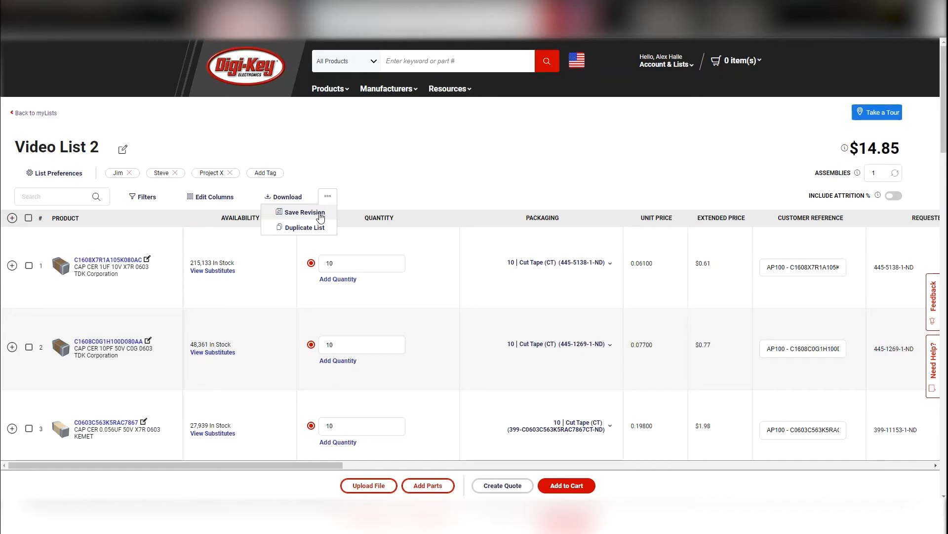
left_click(320, 216)
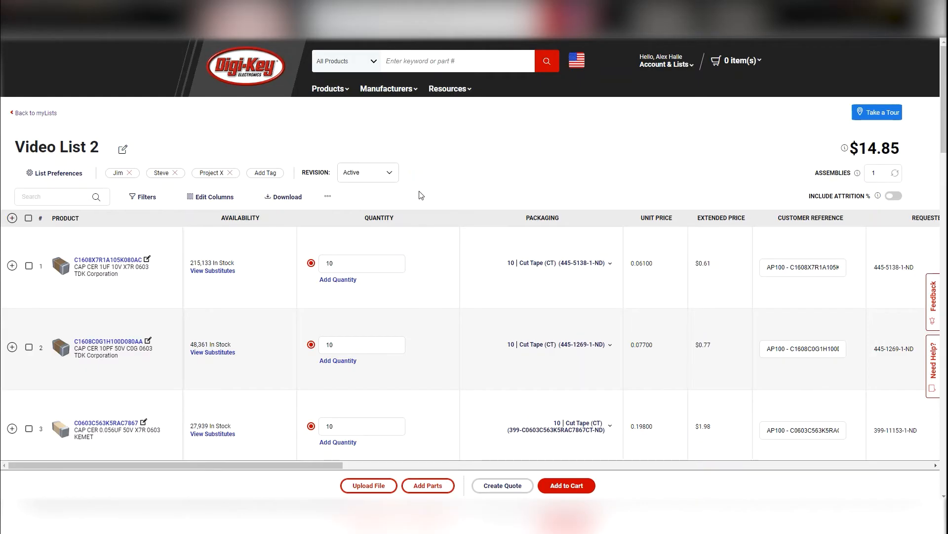
View the saved revision 1 - 7/1/2022 with its attention notices dismissed, and return to the Active revision
left_click(390, 174)
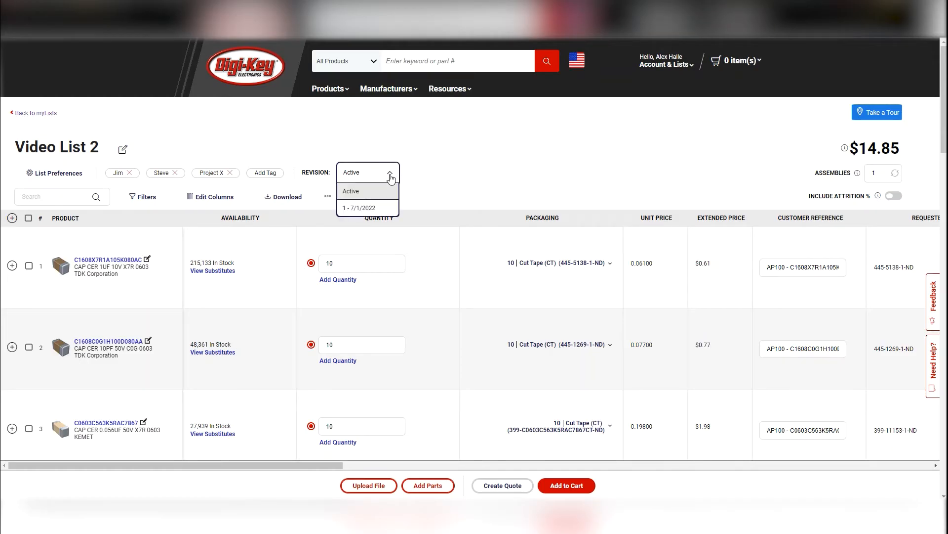
left_click(368, 206)
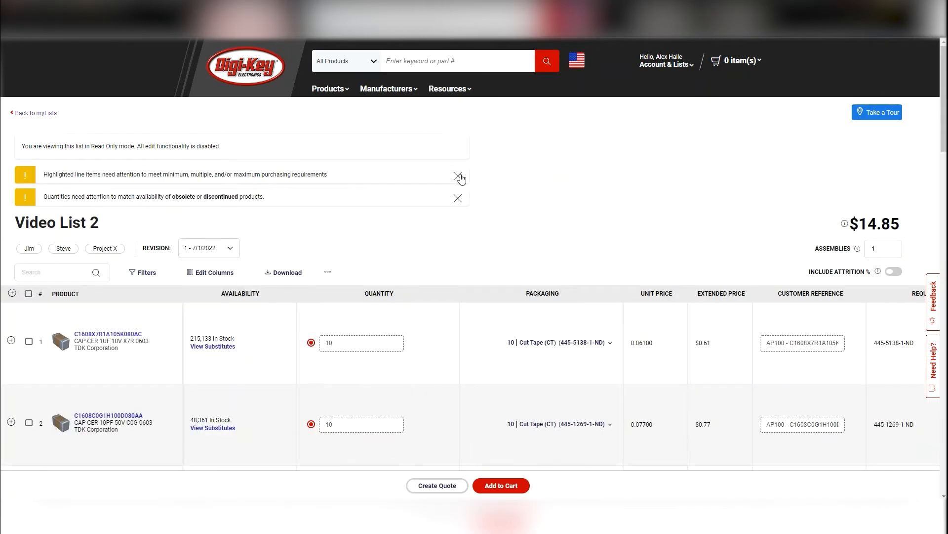
left_click(457, 175)
left_click(459, 177)
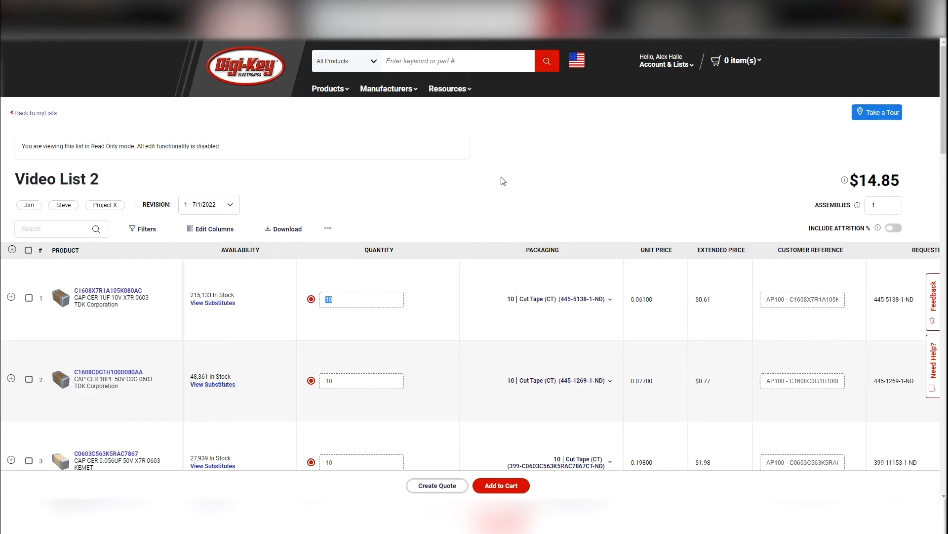
left_click(221, 206)
left_click(219, 225)
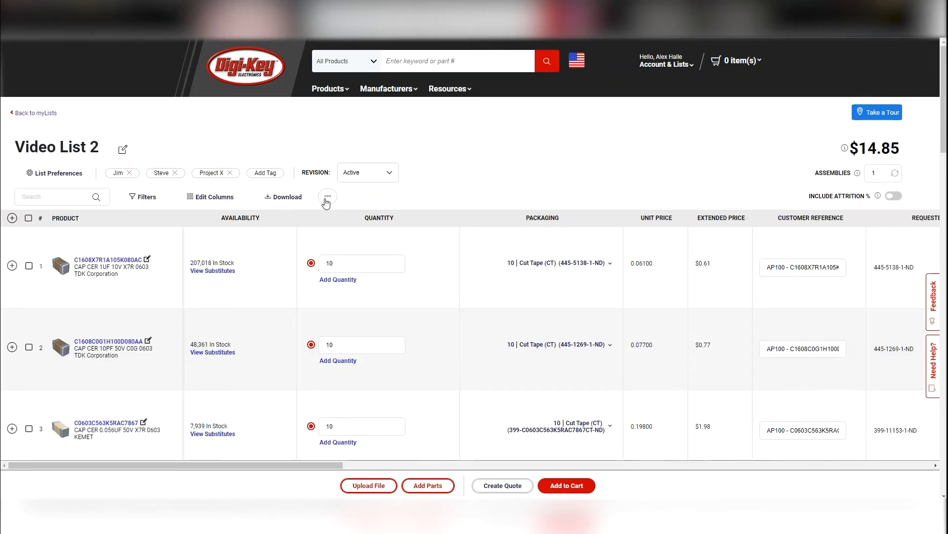
View the Duplicate List dialog for Video List 2 and cancel it without creating a copy
left_click(325, 199)
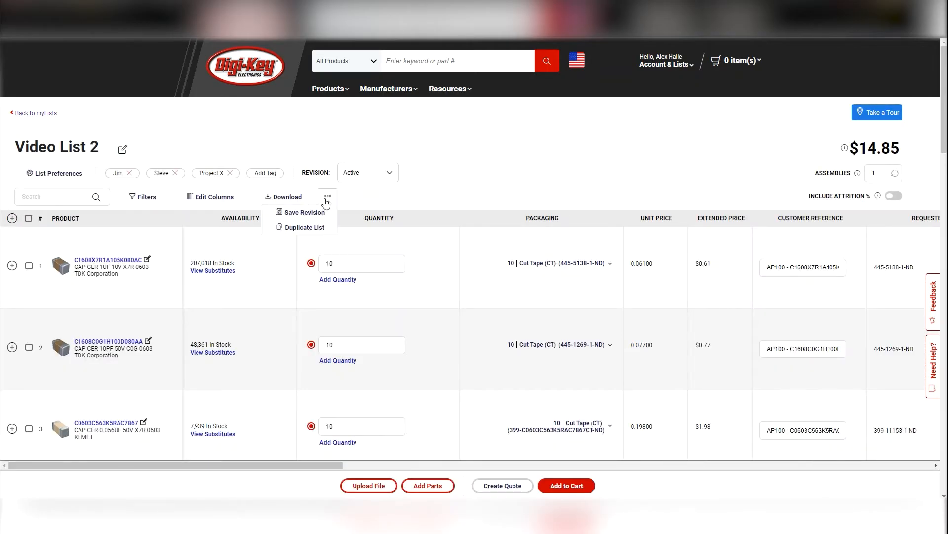
left_click(311, 229)
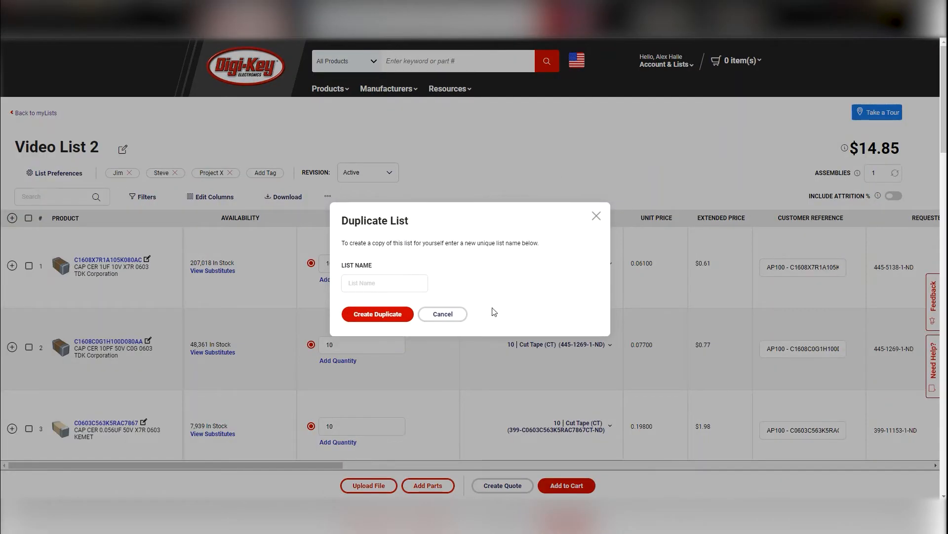
left_click(452, 315)
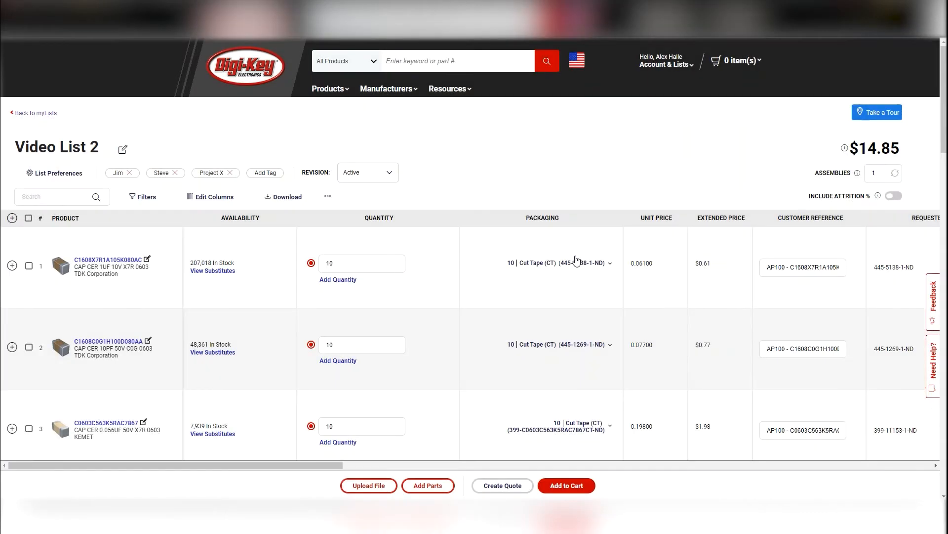
View the enlarged product image of the first part, C1608X7R1A105K080AC, and close it
scroll(484, 183, "down", 3)
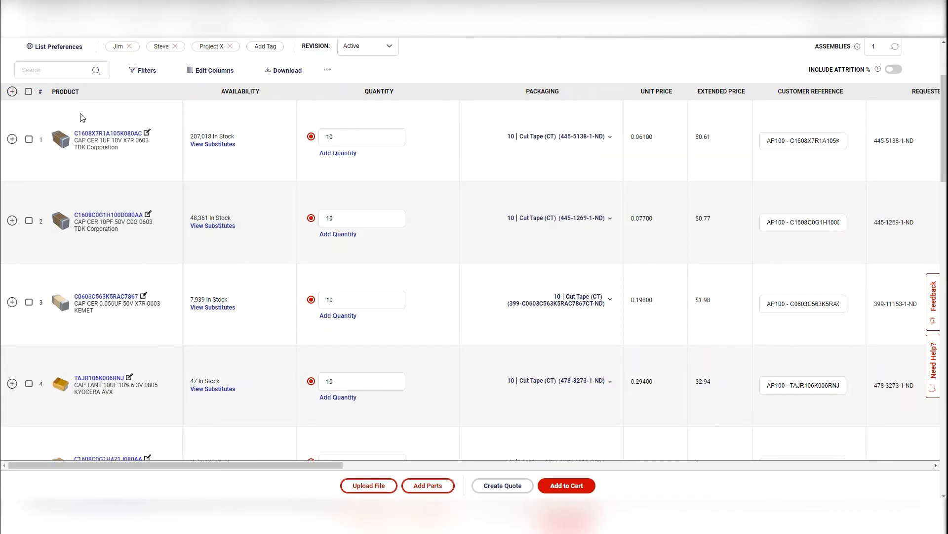
left_click(61, 143)
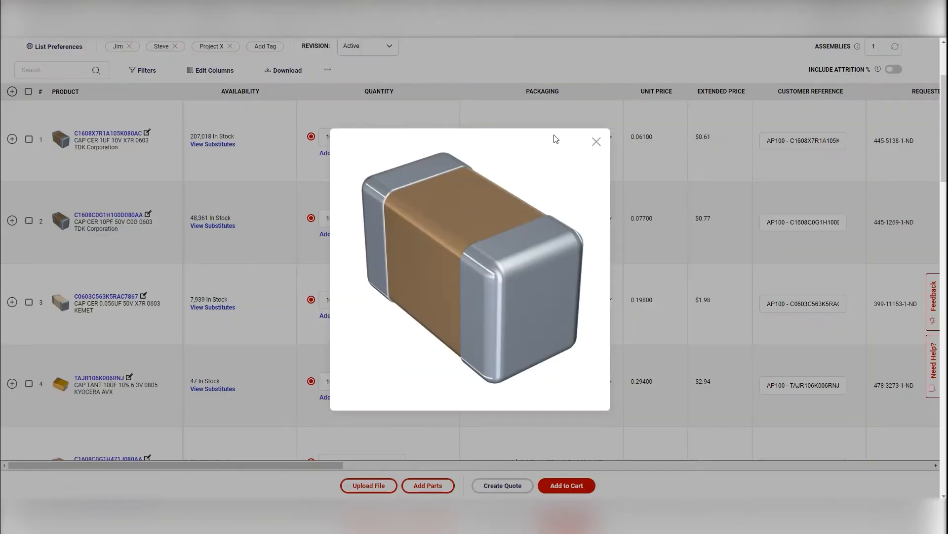
left_click(597, 142)
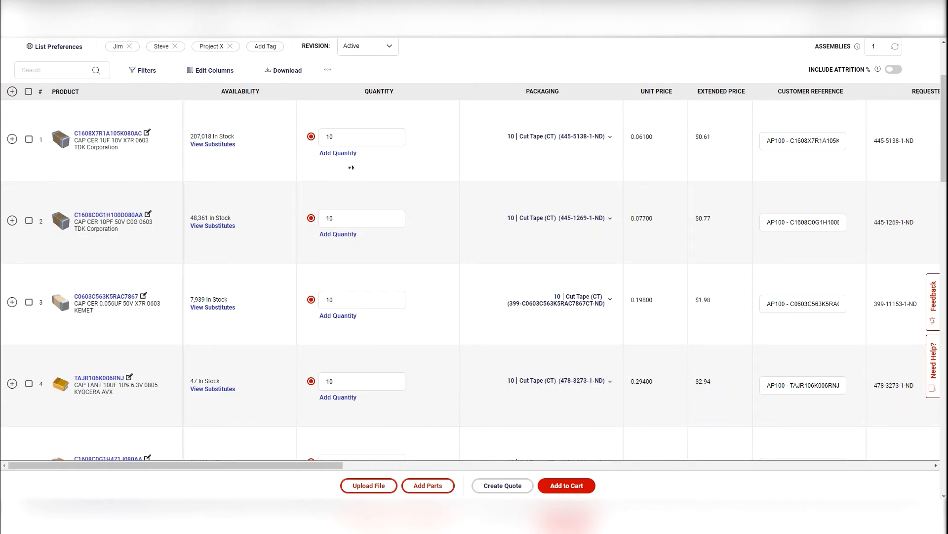
Review the parts table's columns from Quantity through Packaging, pricing, Attrition % and Lead Weeks to Reference Designator
scroll(352, 167, "right", 2)
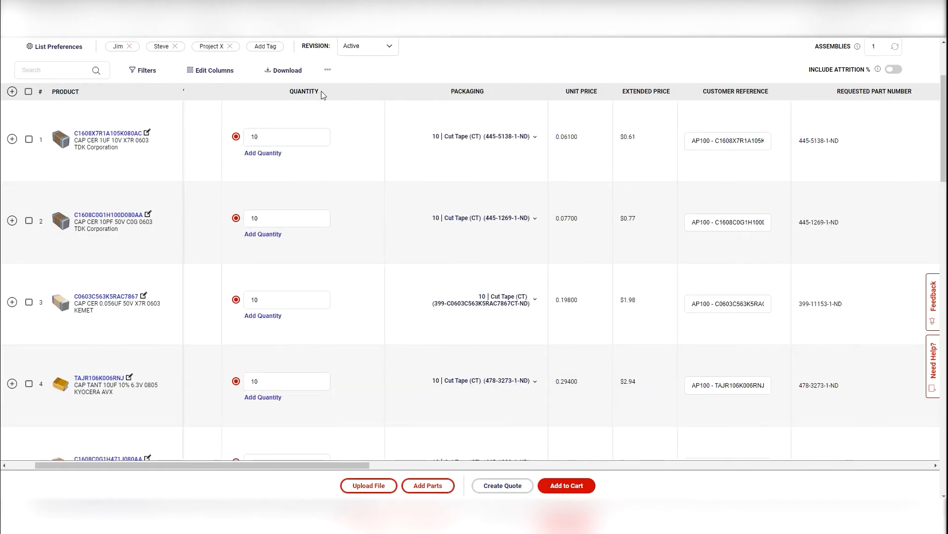
left_click(265, 154)
scroll(367, 182, "right", 2)
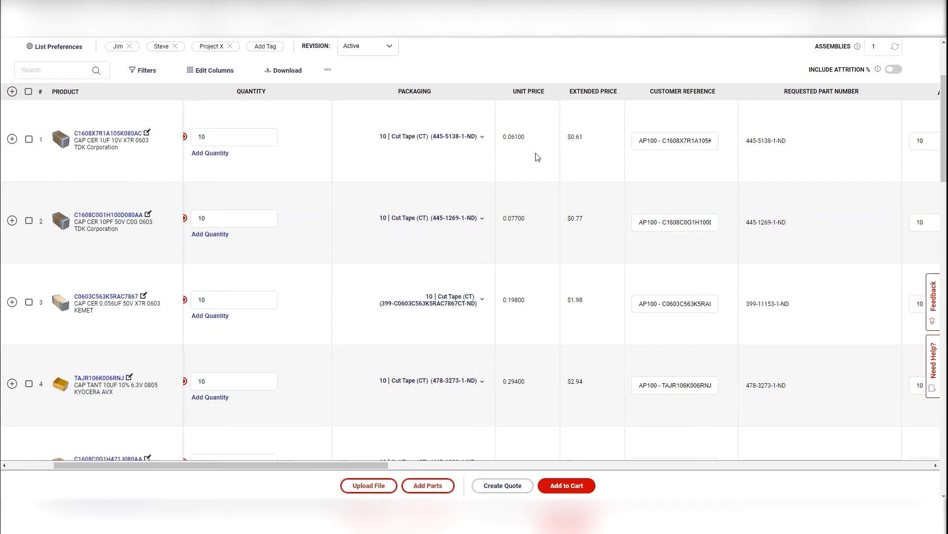
scroll(367, 170, "right", 2)
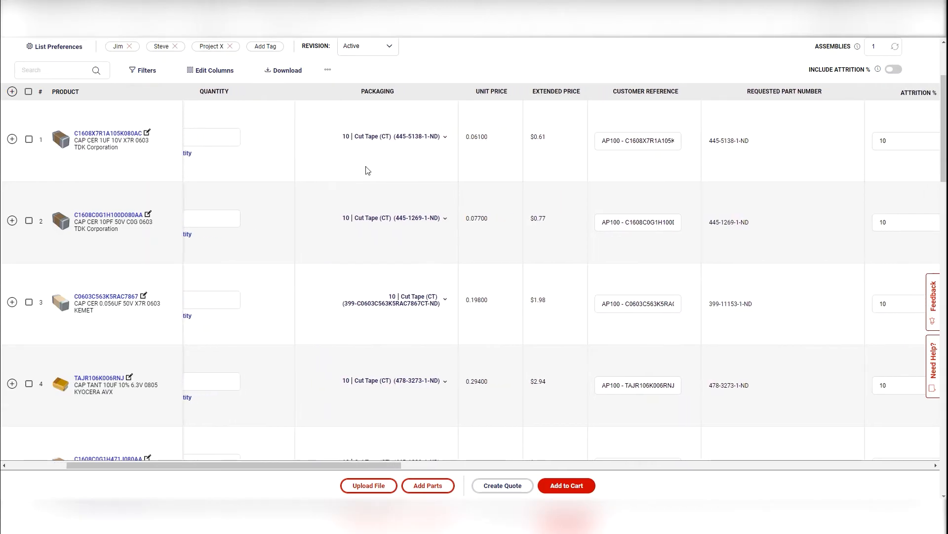
scroll(581, 171, "right", 6)
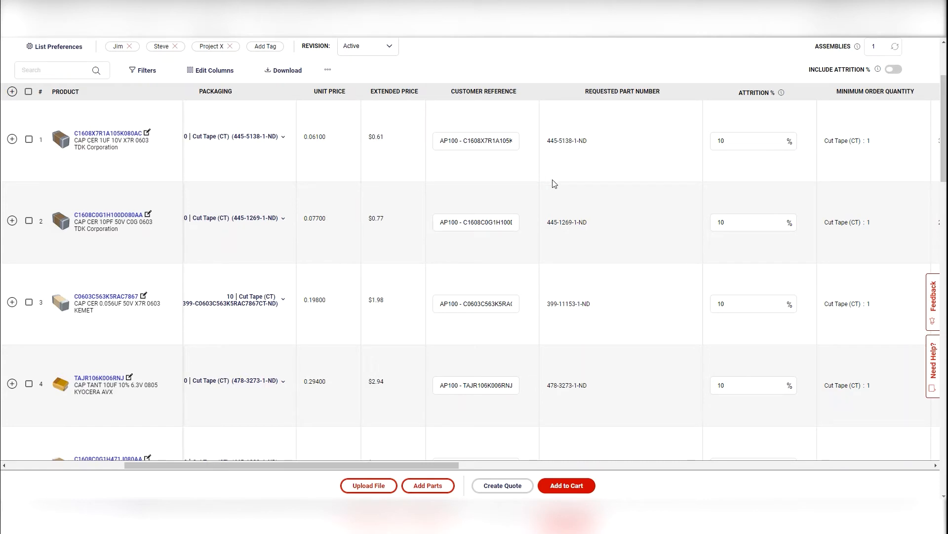
scroll(550, 173, "right", 2)
scroll(552, 174, "right", 6)
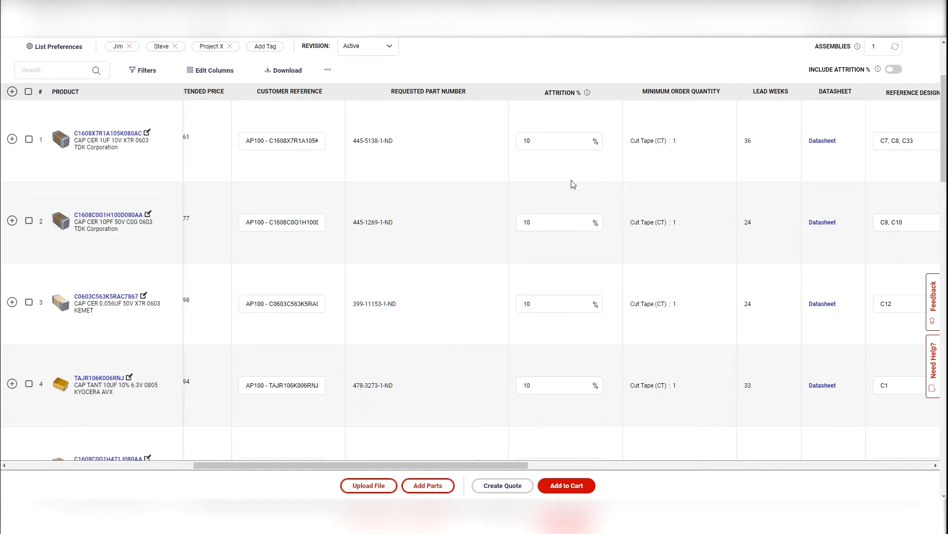
scroll(573, 183, "right", 1)
scroll(589, 181, "right", 4)
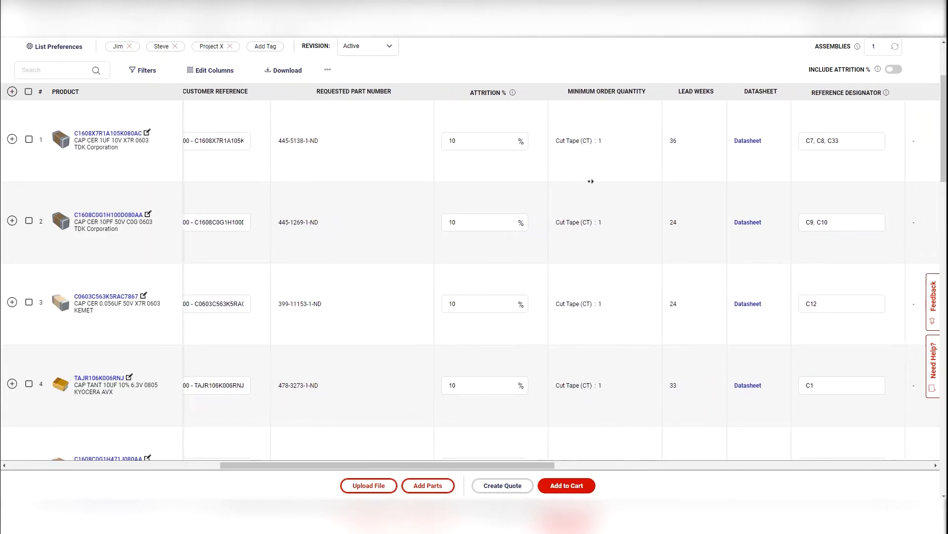
scroll(591, 182, "right", 3)
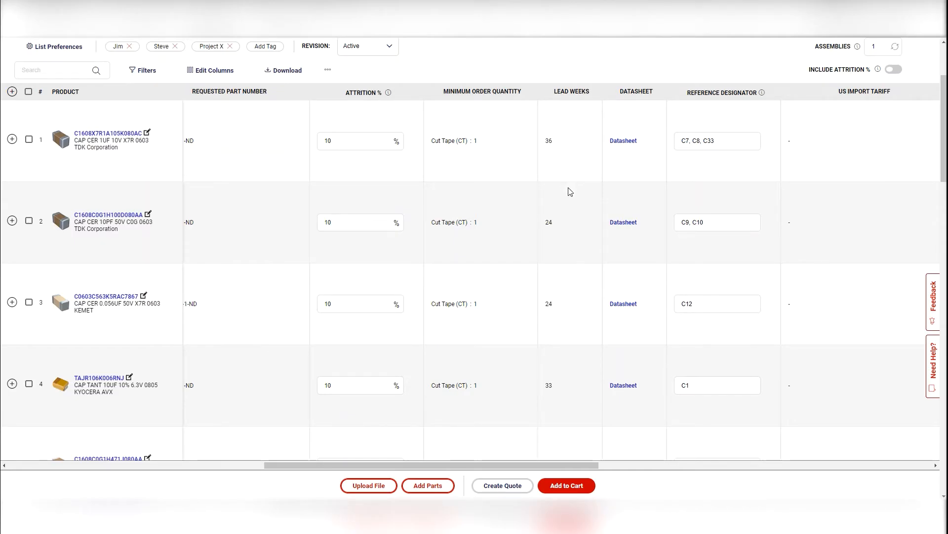
Examine the US Import Tariff and Note columns, entering and leaving the first part's empty note field
scroll(583, 185, "right", 2)
scroll(586, 186, "right", 4)
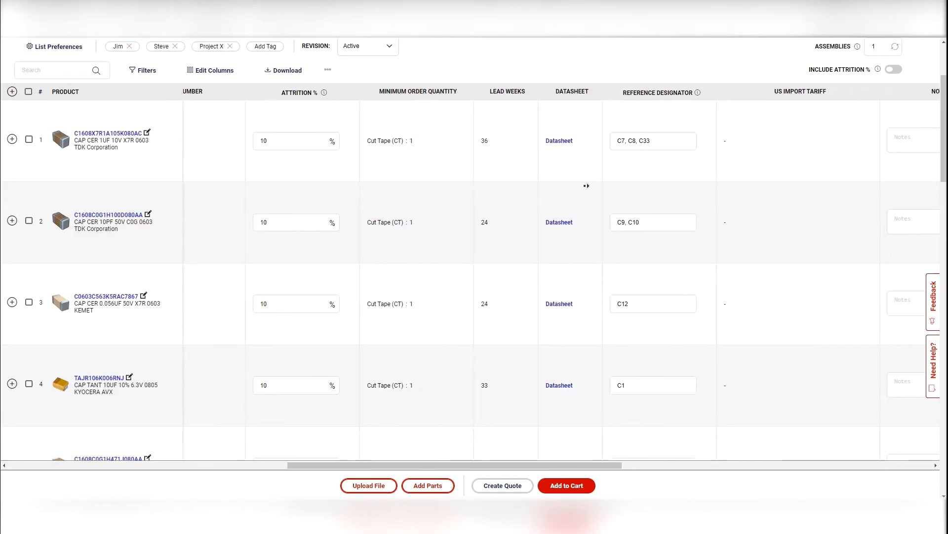
scroll(586, 186, "right", 3)
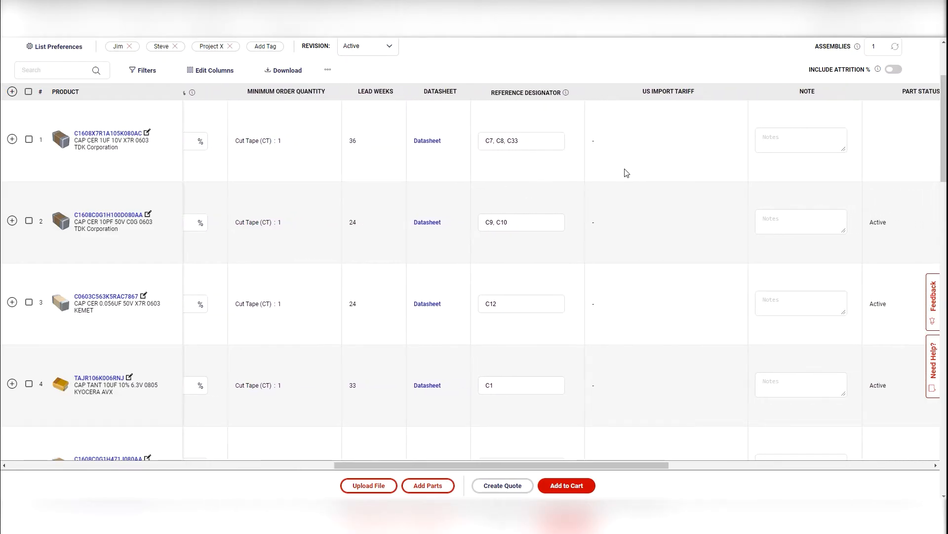
scroll(626, 172, "right", 7)
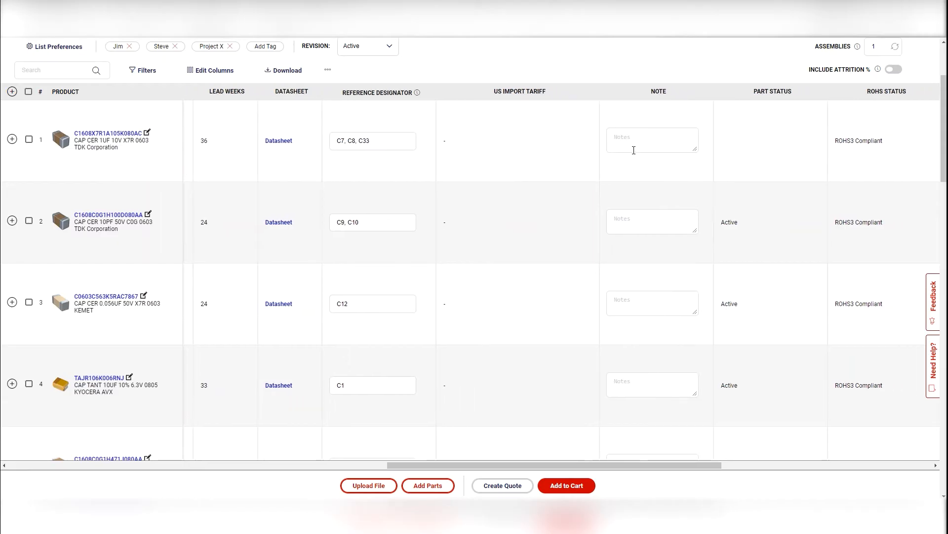
scroll(588, 172, "right", 4)
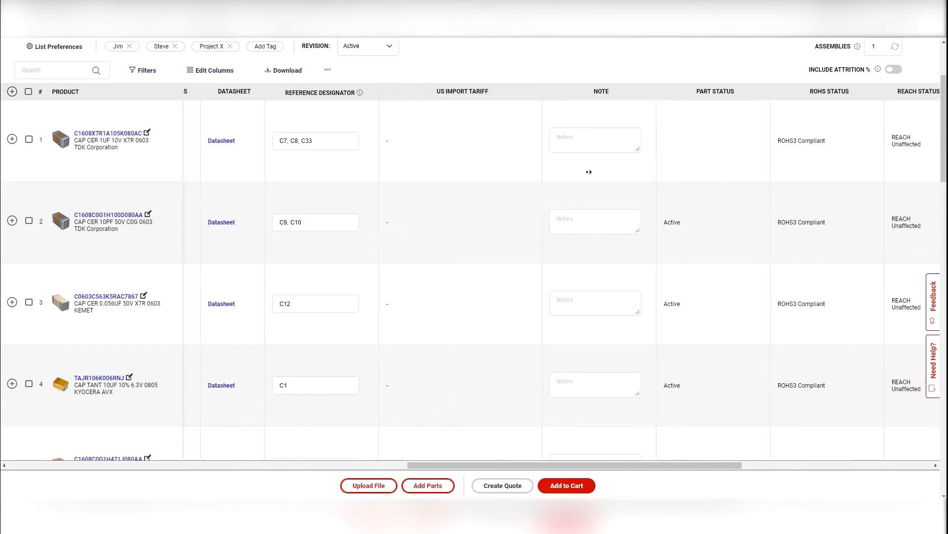
scroll(589, 172, "right", 3)
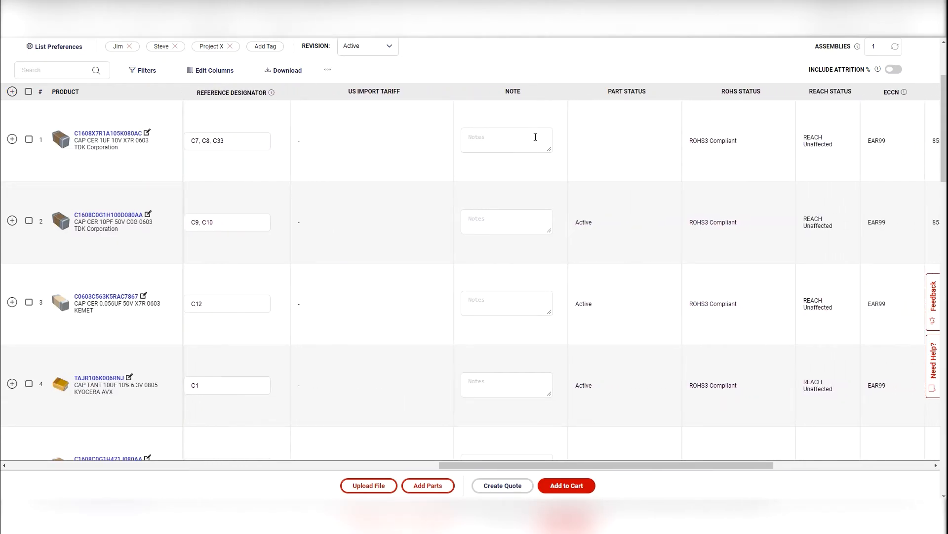
left_click(508, 141)
left_click(515, 188)
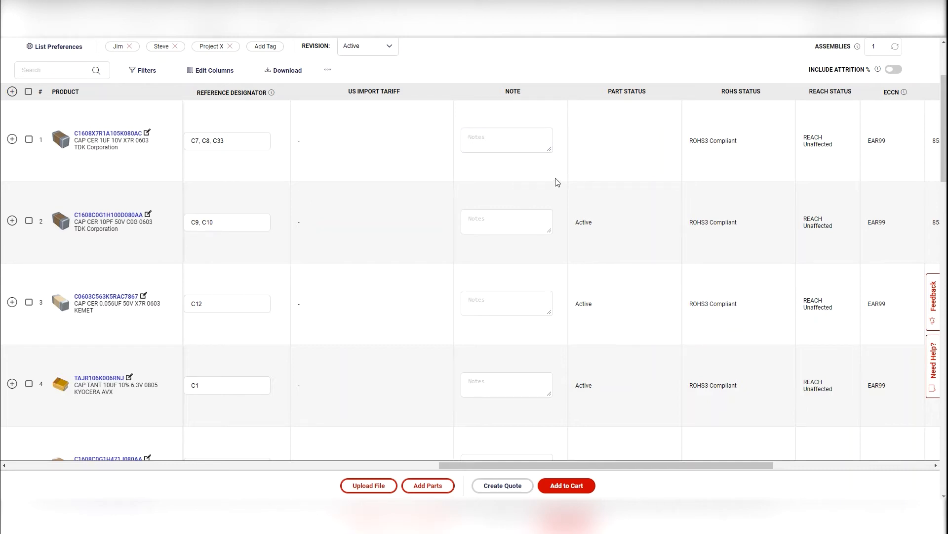
Review the columns from Part Status to Original Part Numbers, and return to the table's first columns
scroll(576, 179, "right", 3)
scroll(582, 178, "right", 5)
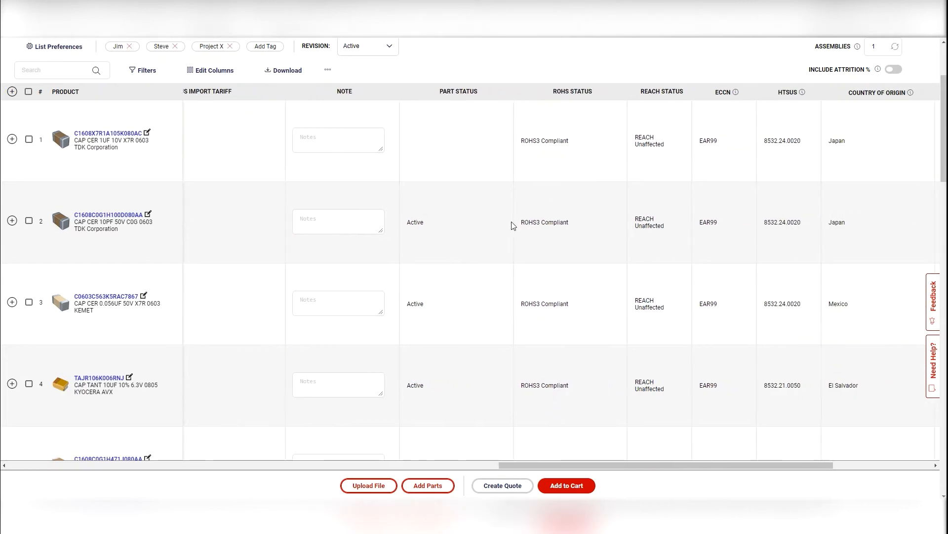
scroll(531, 193, "right", 5)
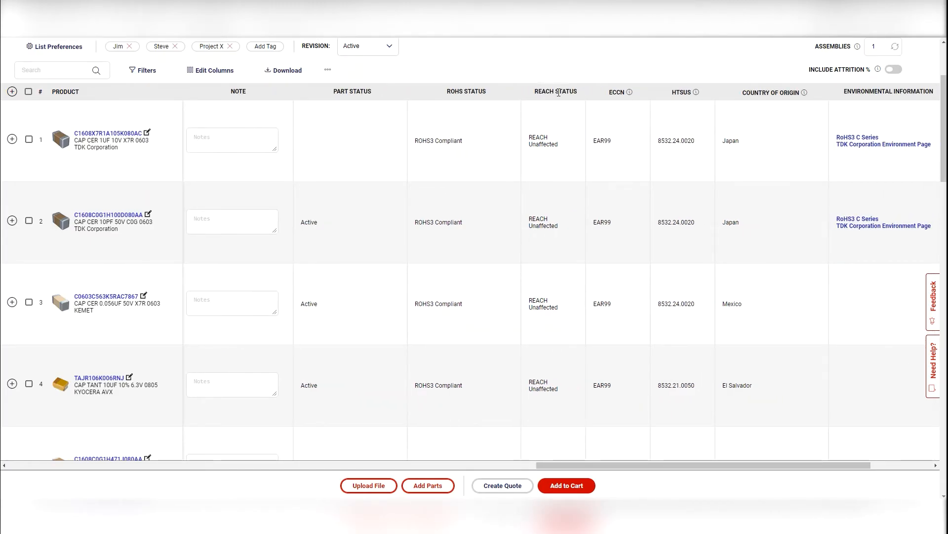
scroll(612, 168, "right", 1)
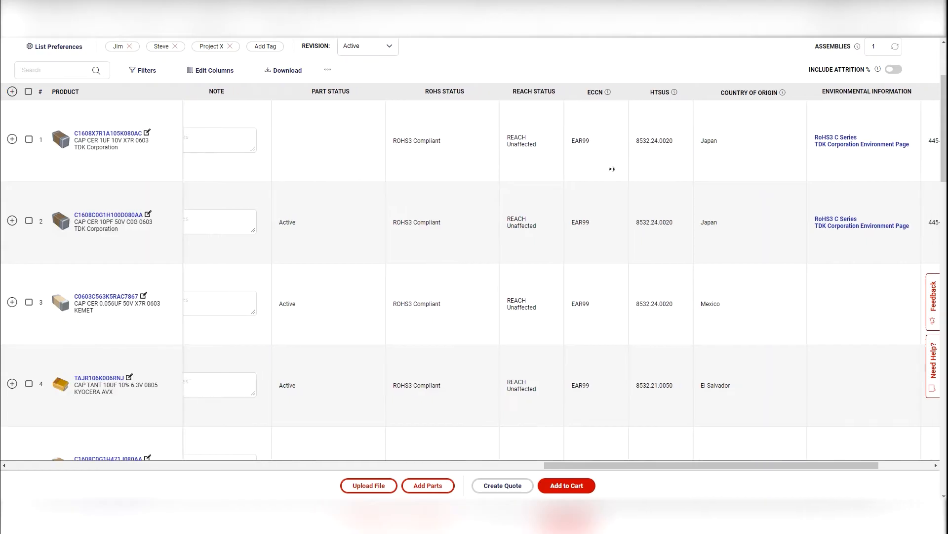
scroll(611, 169, "right", 4)
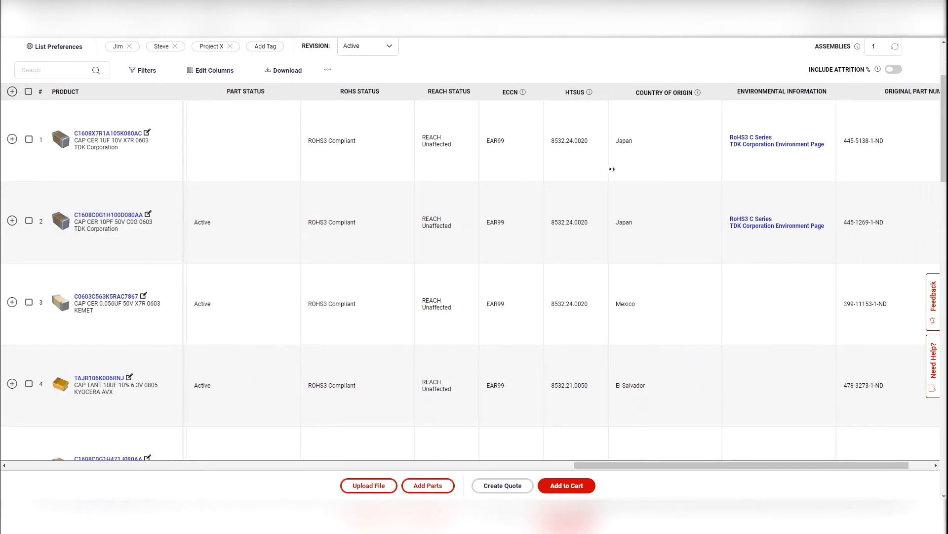
scroll(612, 169, "right", 3)
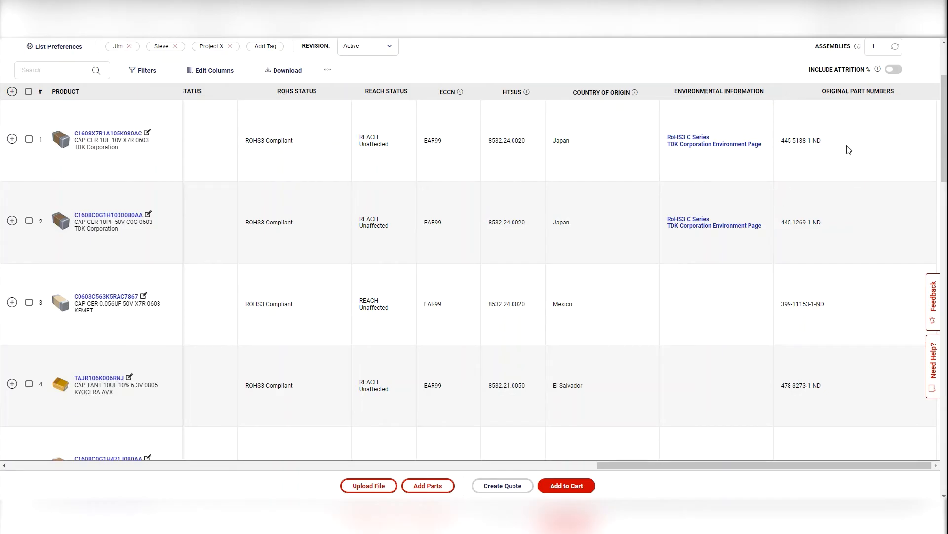
scroll(557, 185, "left", 3)
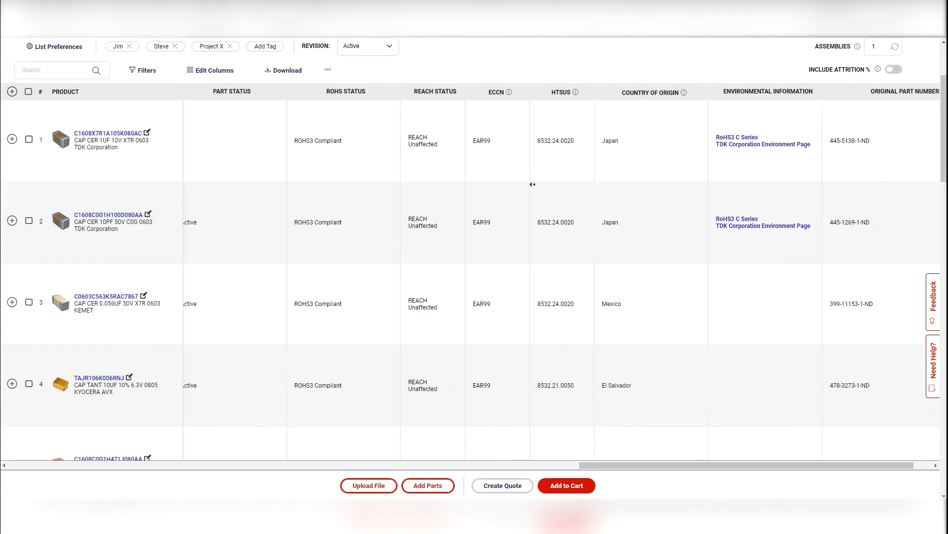
scroll(485, 284, "left", 10)
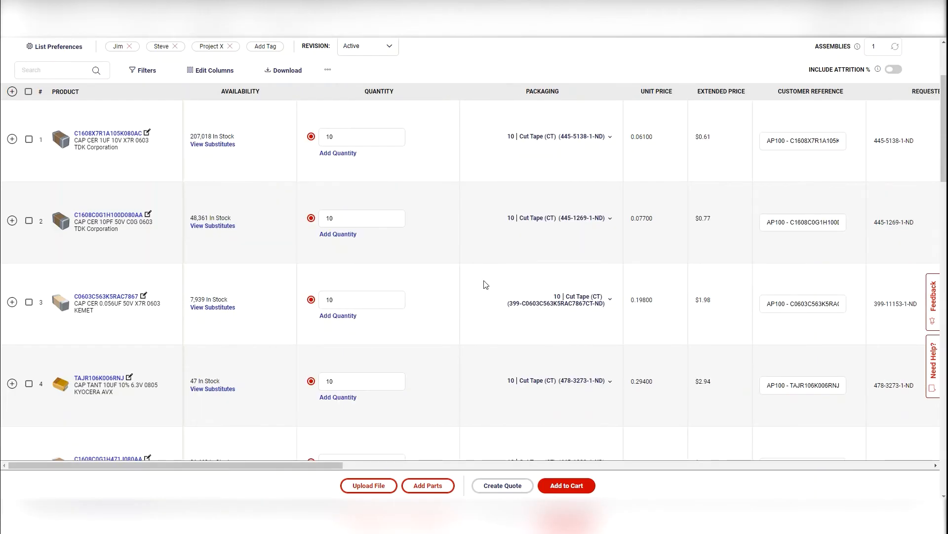
View the discount and standard price breaks for the first part's quantity of 10
left_click(348, 137)
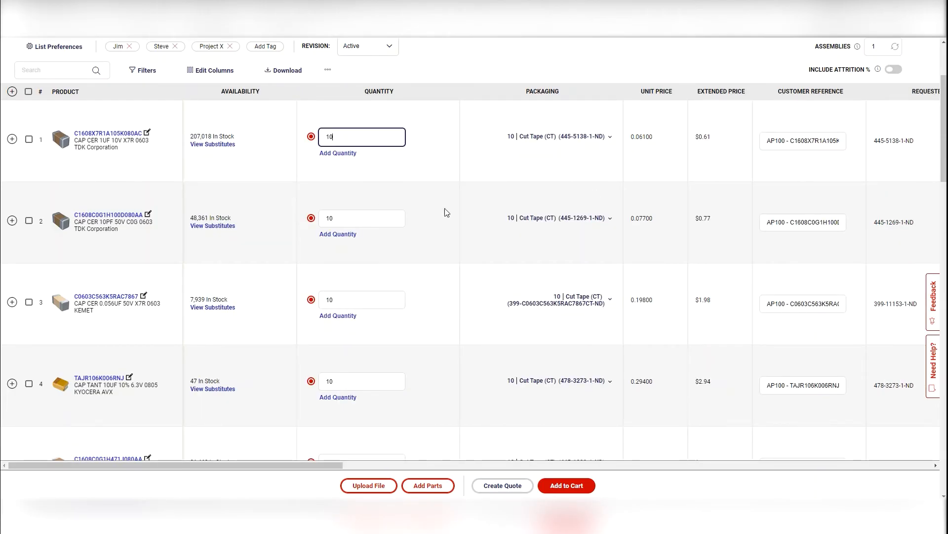
left_click(459, 145)
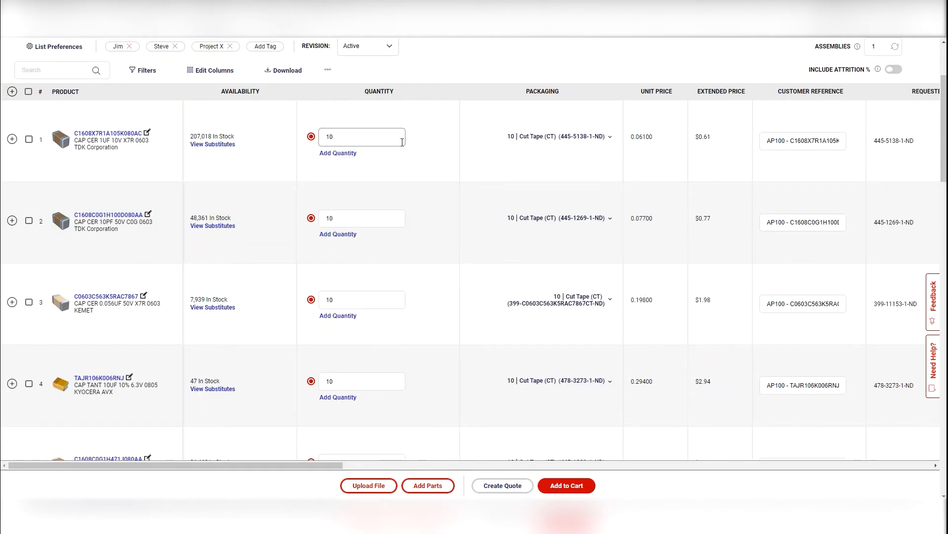
left_click(339, 136)
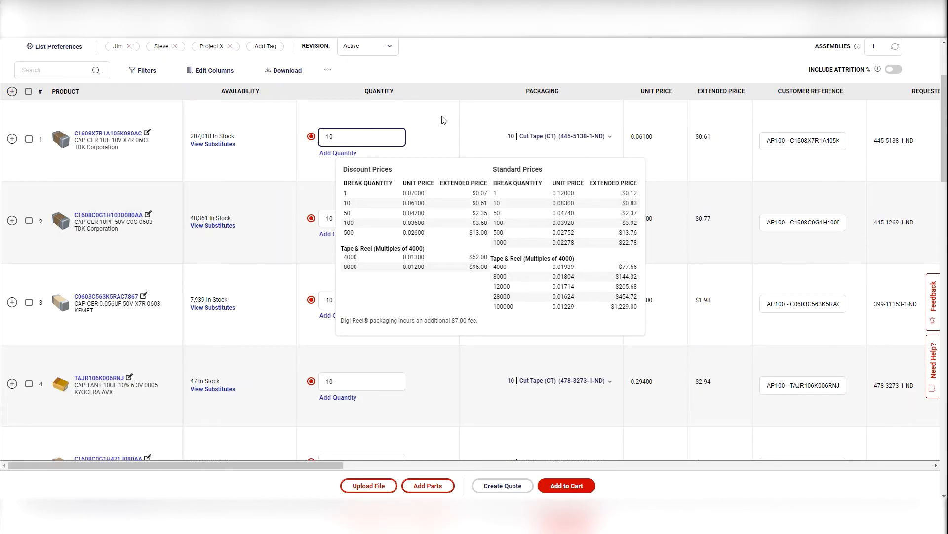
Add alternate quantities of 100 and 1000 to the first part, C1608X7R1A105K080AC
left_click(345, 154)
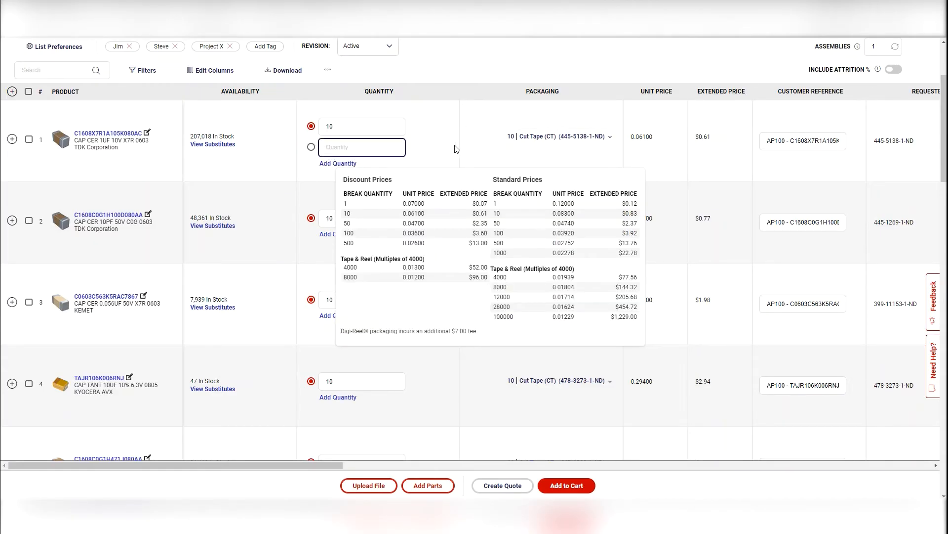
type("100")
left_click(447, 129)
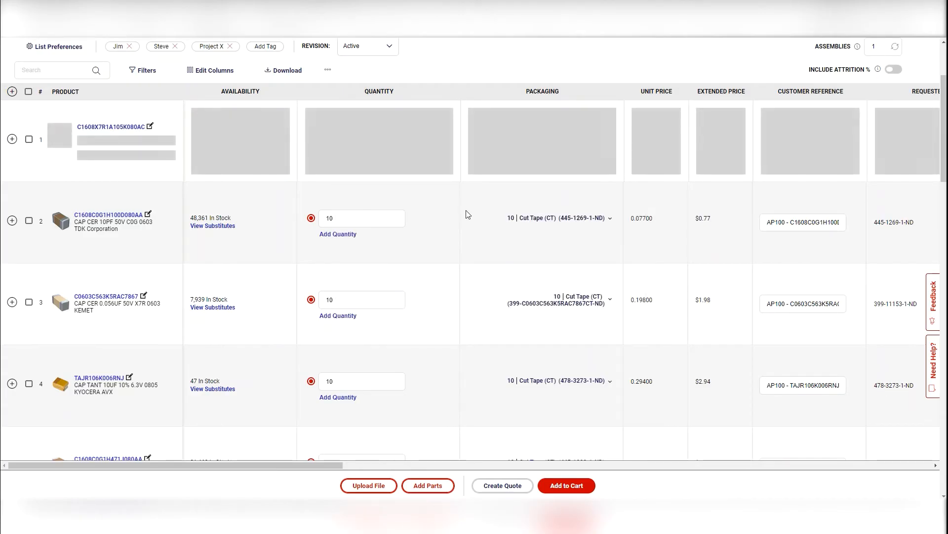
left_click(337, 163)
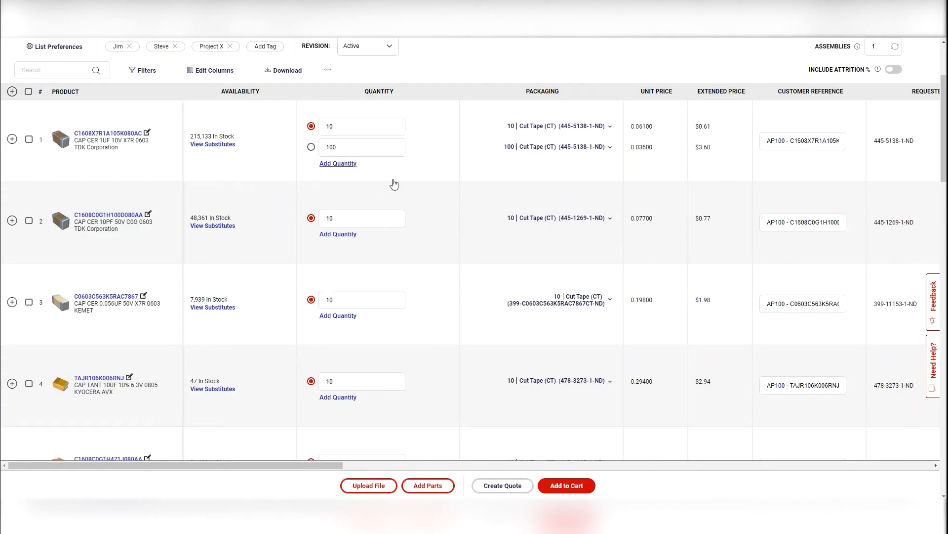
type("1000")
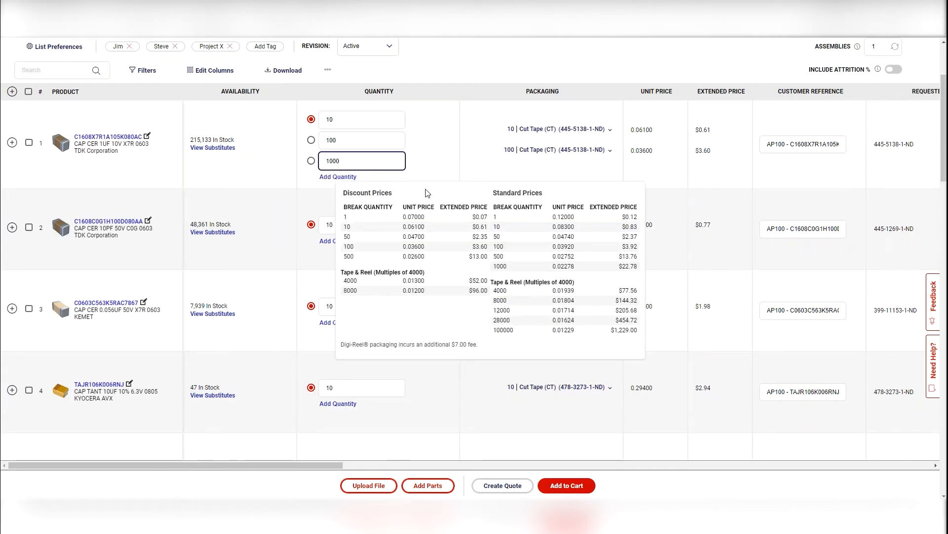
left_click(449, 149)
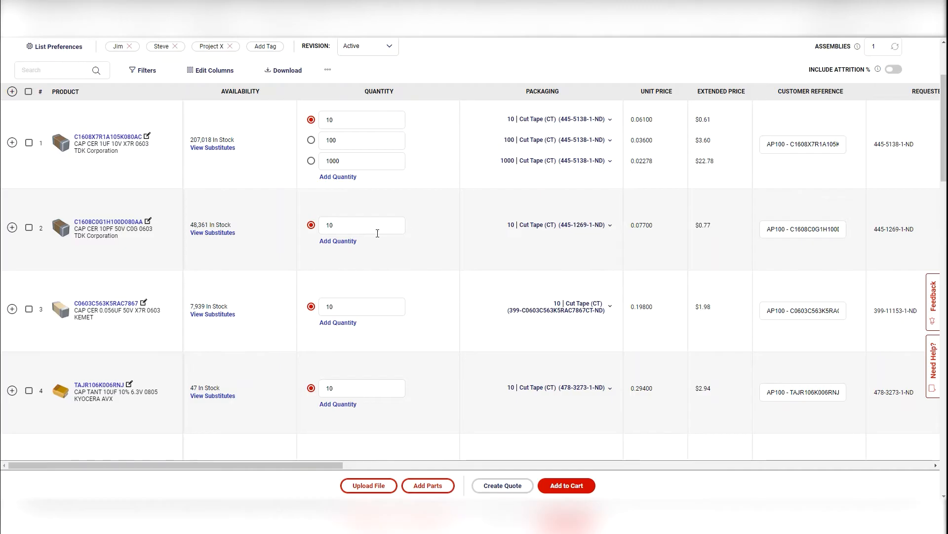
Add a fourth quantity of 4500 to the first part and view its packaging options
left_click(337, 178)
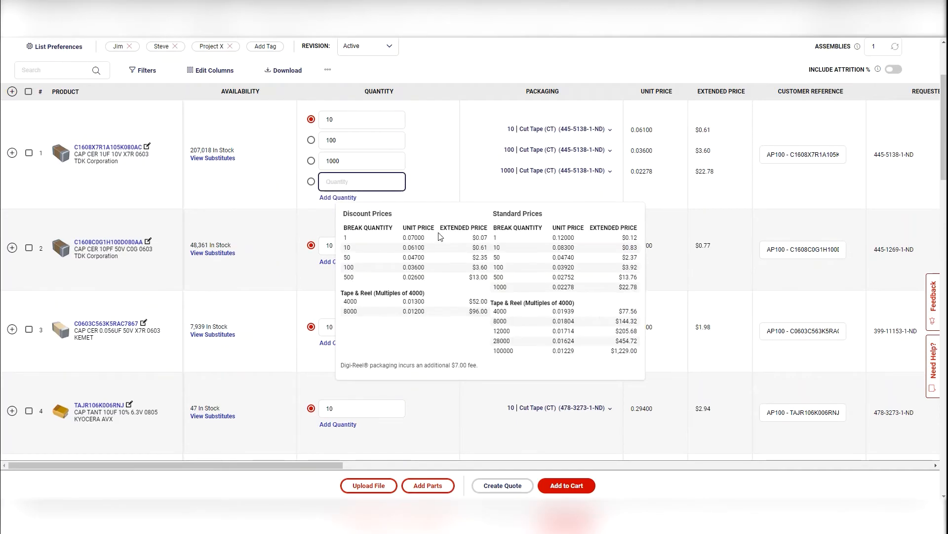
type("4000")
key("Return")
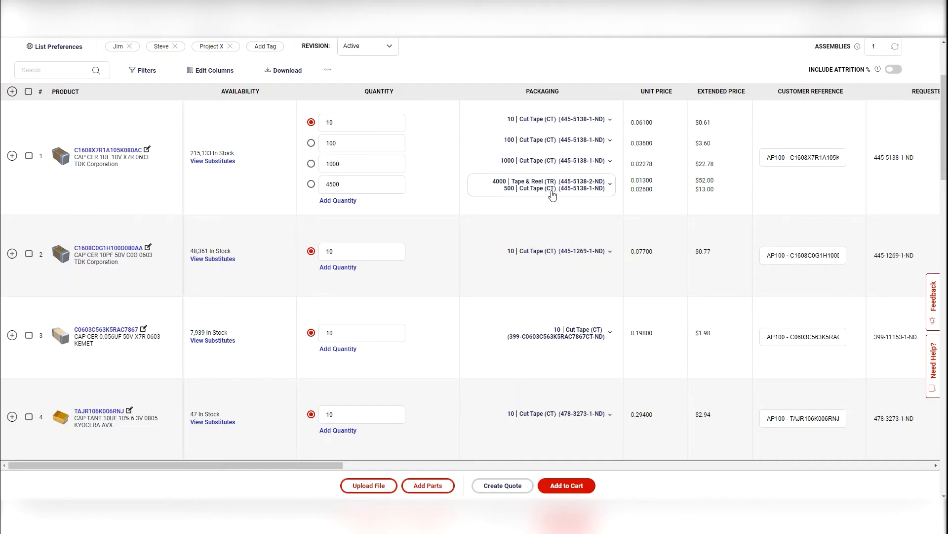
left_click(592, 189)
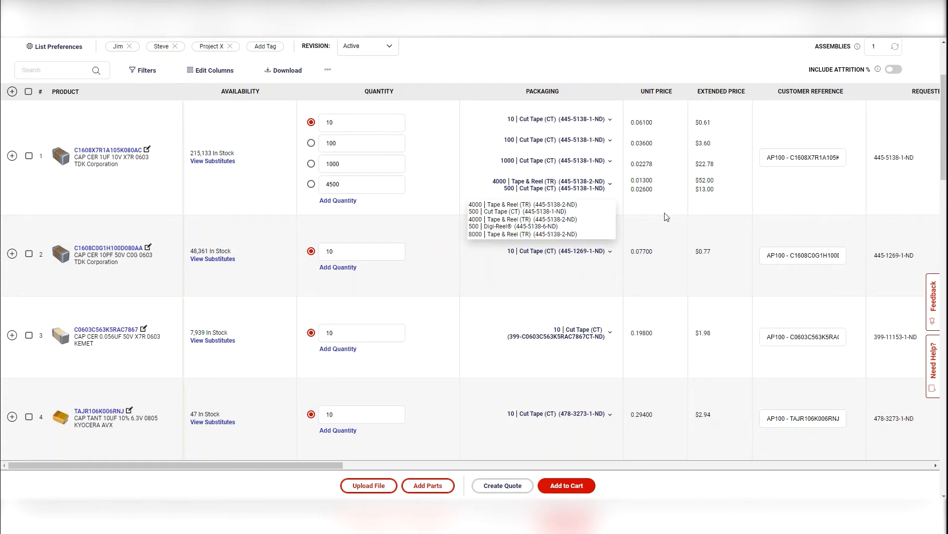
Expand the obsolete part CL10C4R7CB8NNNC on line 8 and examine its suggested alternates
middle_click(435, 144)
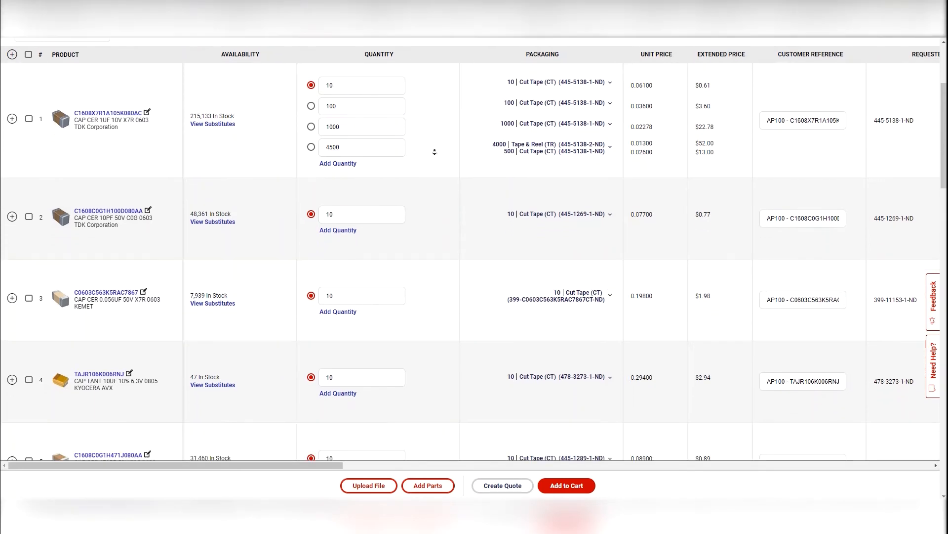
middle_click(437, 145)
scroll(437, 145, "down", 2)
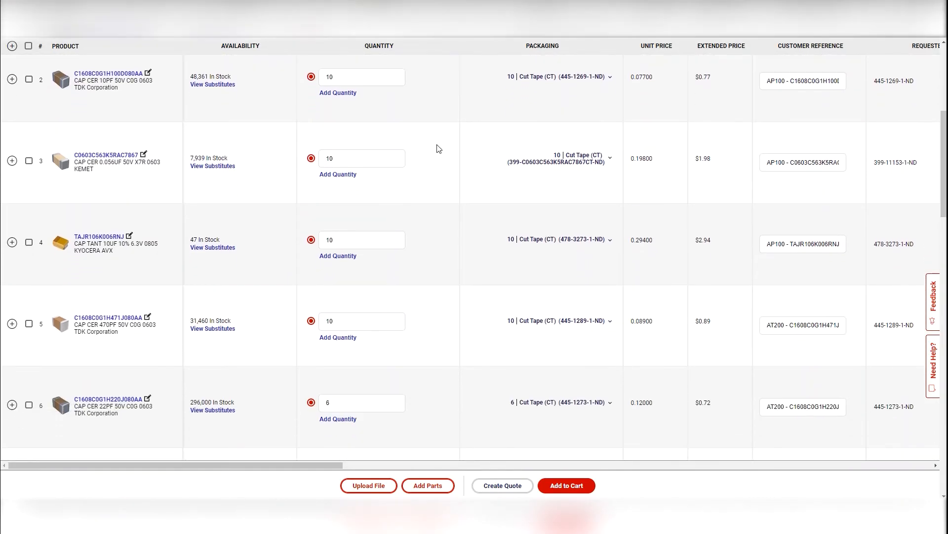
scroll(439, 148, "down", 5)
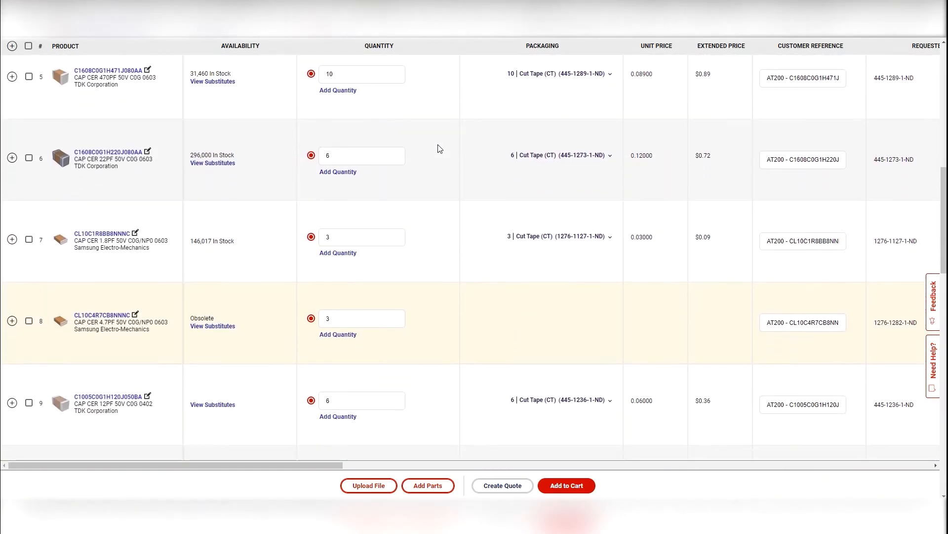
scroll(439, 149, "down", 2)
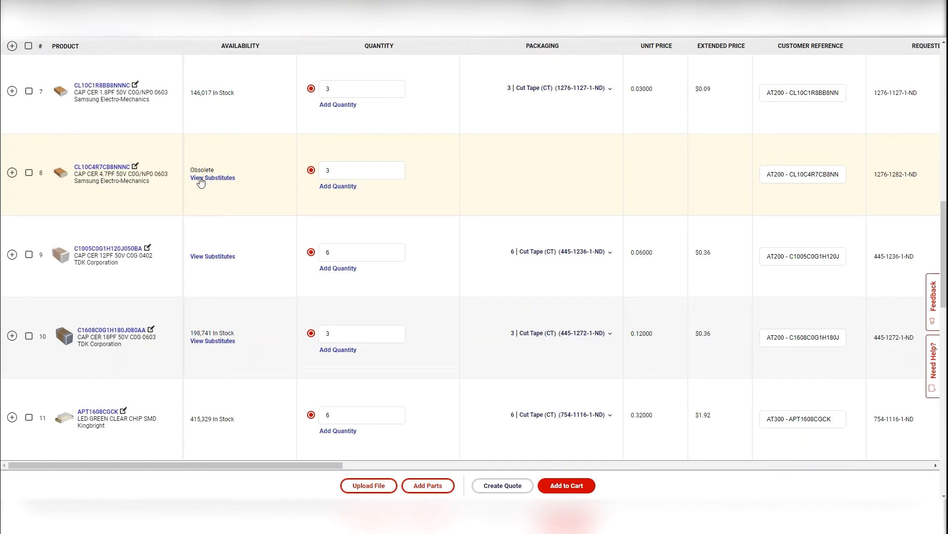
left_click(13, 174)
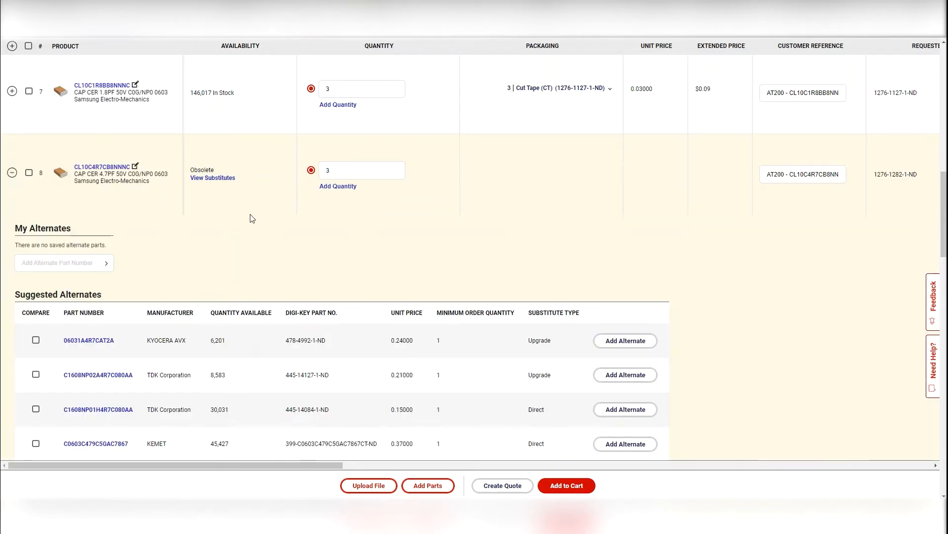
scroll(244, 203, "down", 2)
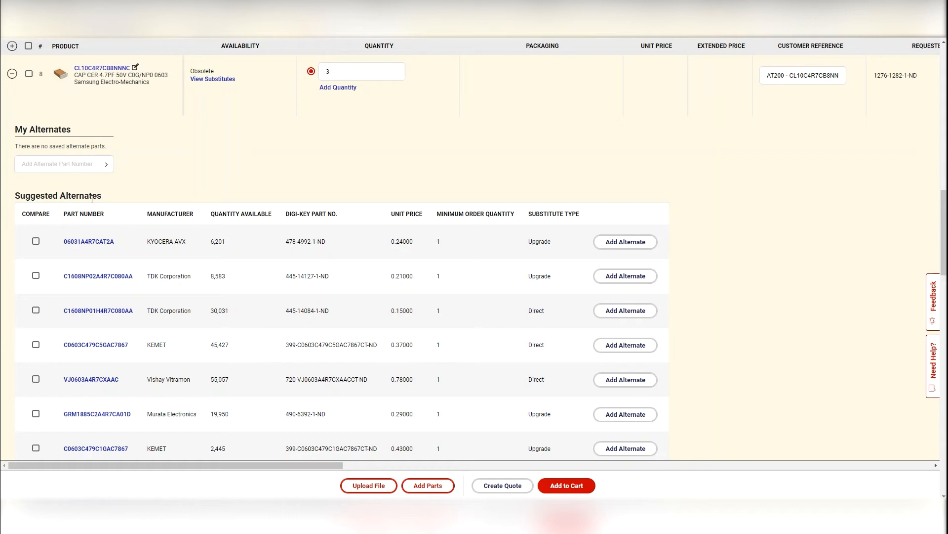
scroll(692, 174, "down", 1)
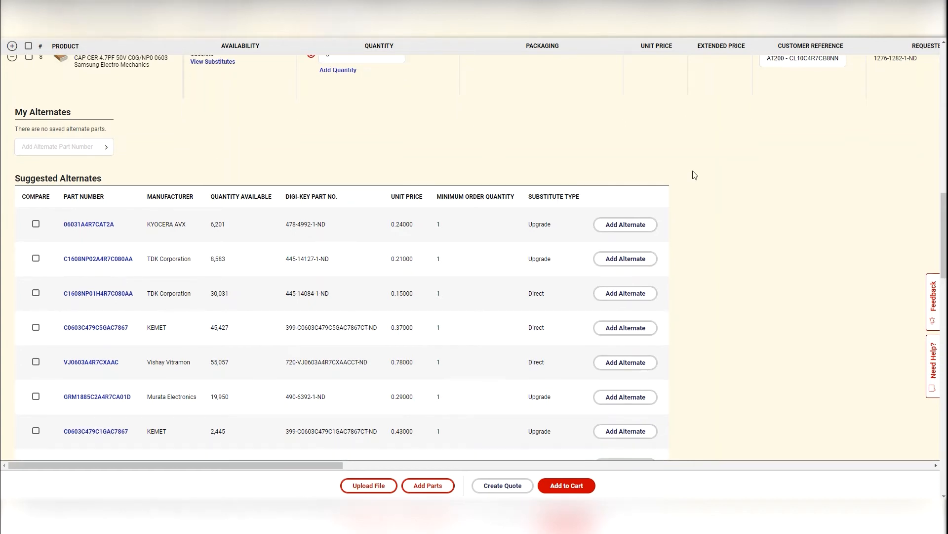
scroll(722, 167, "down", 1)
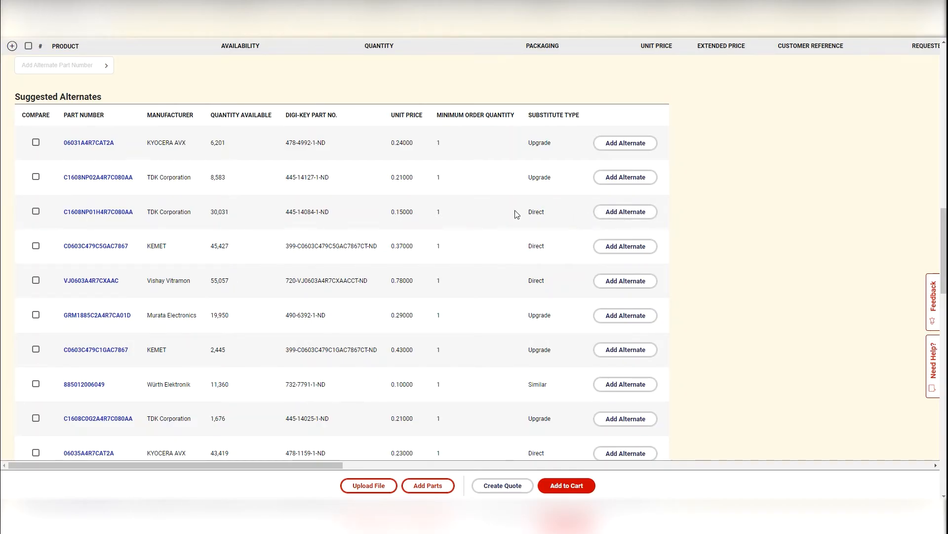
Add C1608NP01H4R7C080AA, C0603C479C5GAC7867 and VJ0603A4R7CXAAC as saved alternates for the obsolete part and check the saved list
left_click(619, 215)
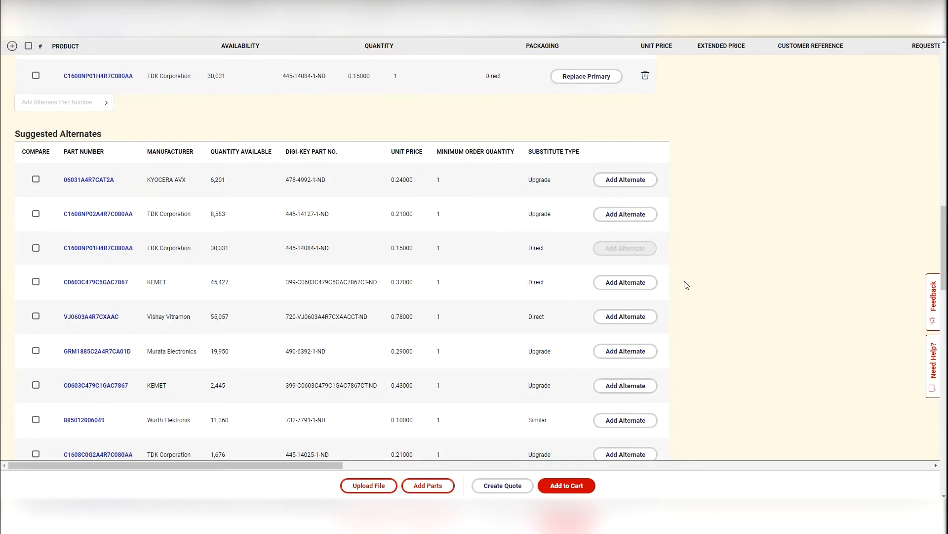
left_click(625, 282)
scroll(738, 266, "down", 3)
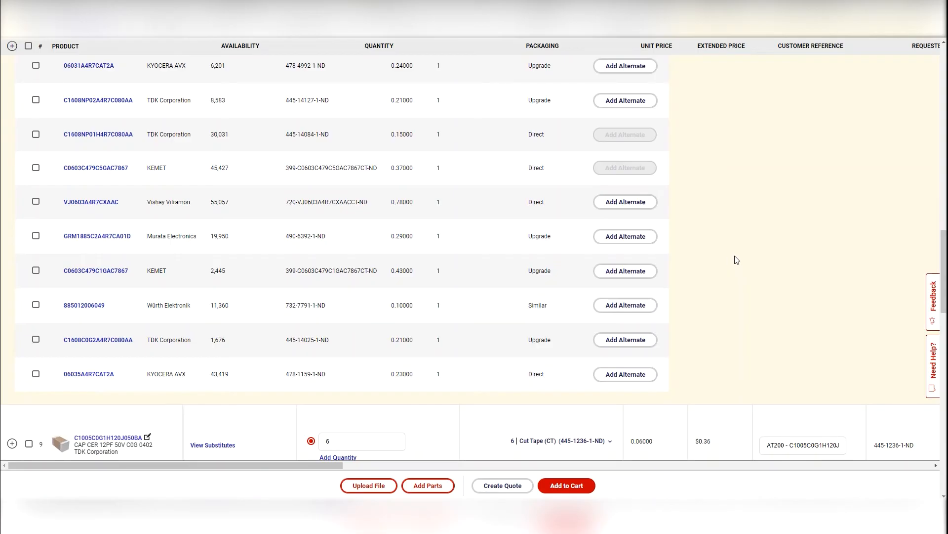
left_click(613, 199)
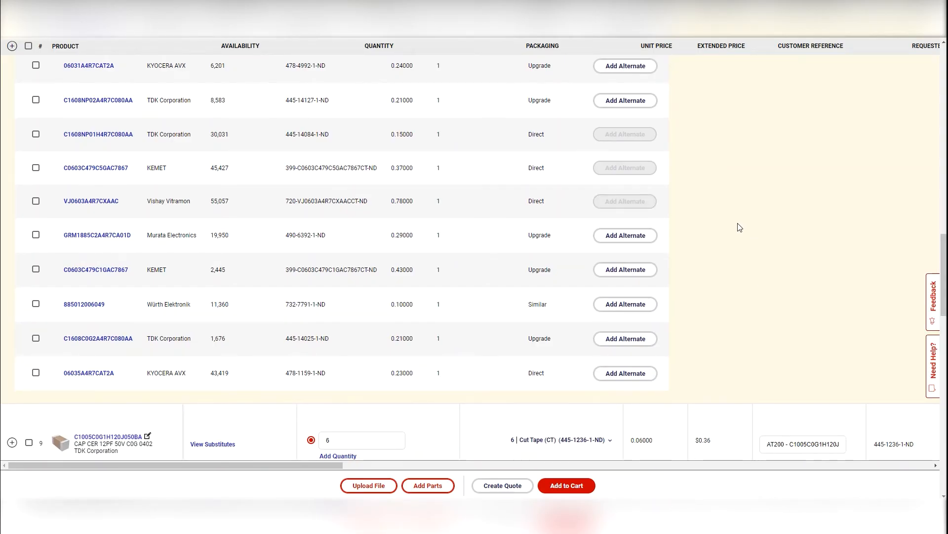
scroll(739, 228, "up", 5)
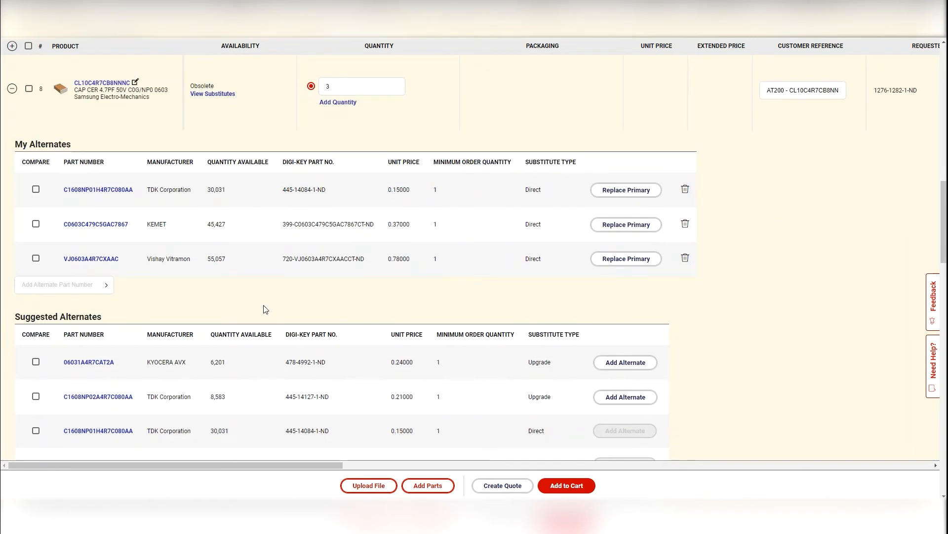
scroll(427, 304, "up", 1)
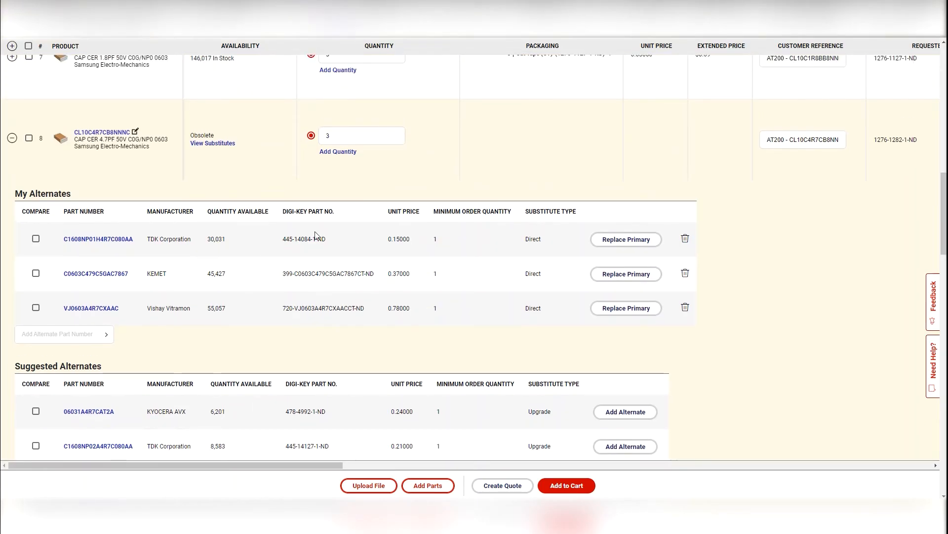
left_click(43, 335)
left_click(254, 348)
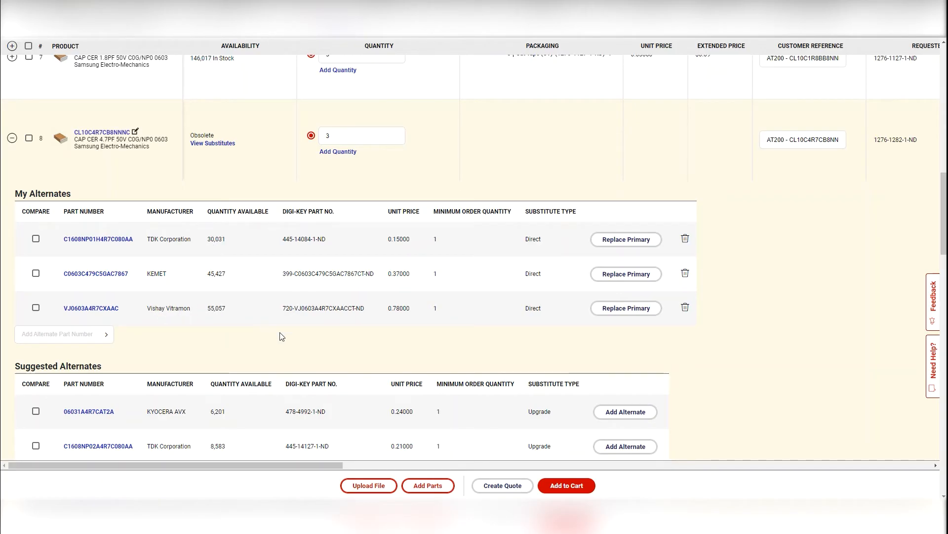
Replace the primary part on line 8 with VJ0603A4R7CXAAC and remove CL10C4R7CB8NNNC from its alternates
left_click(627, 307)
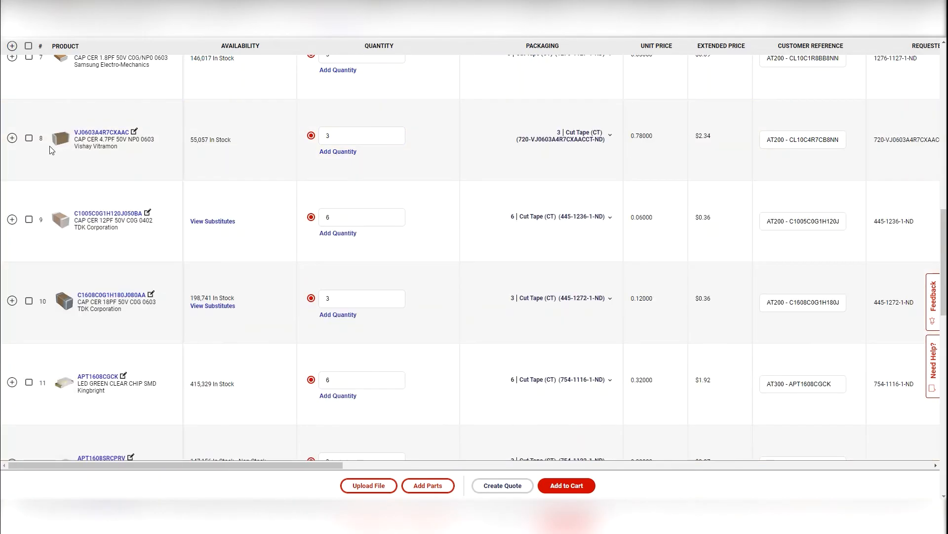
left_click(12, 138)
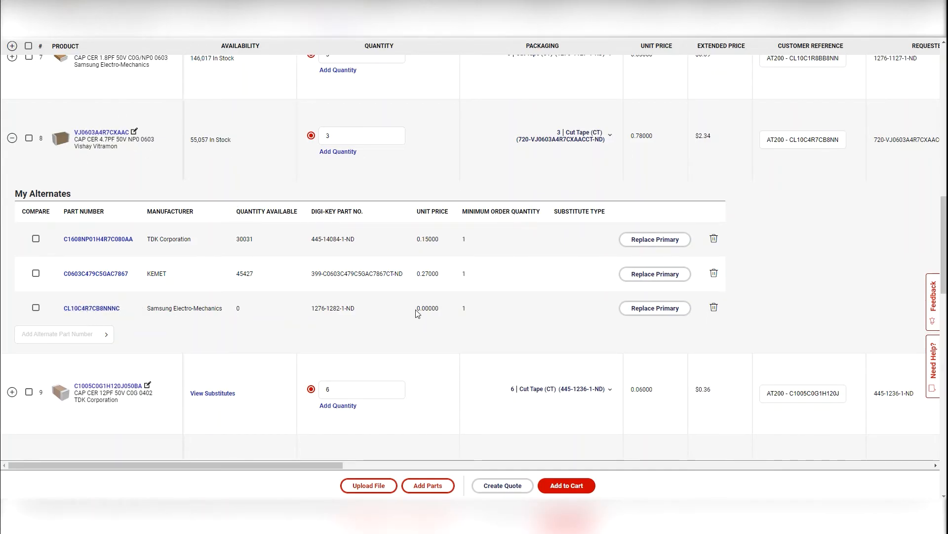
left_click(713, 308)
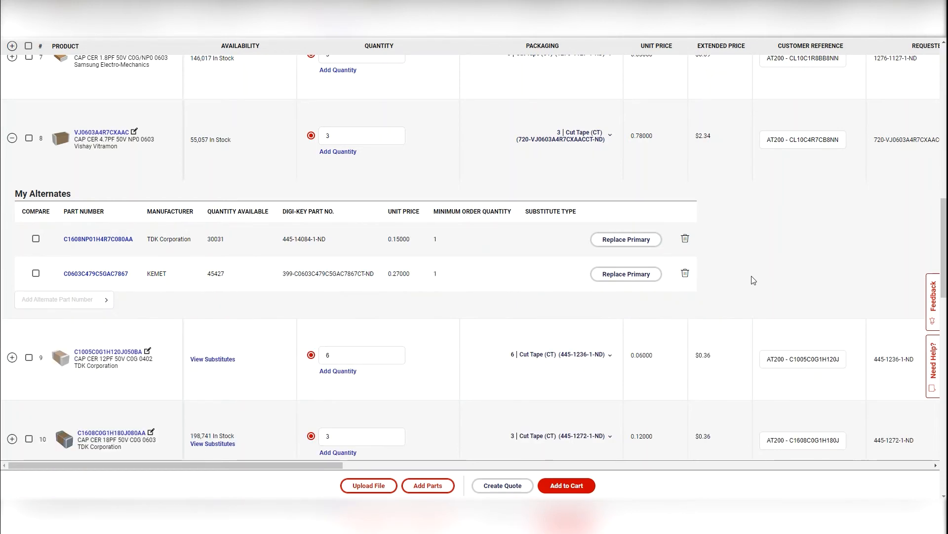
View the valid packaging options for part 10-02785 on line 18 and close them without updating
scroll(466, 178, "down", 10)
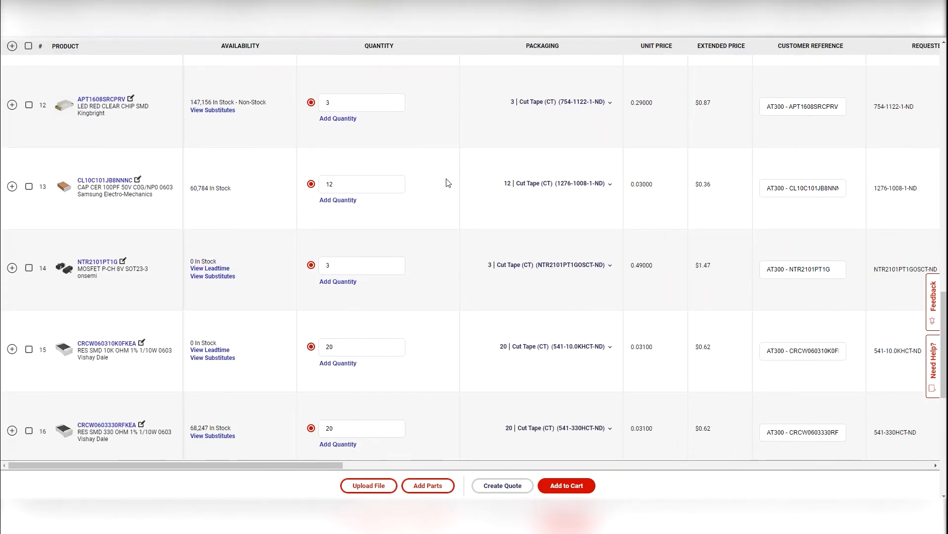
scroll(447, 183, "down", 8)
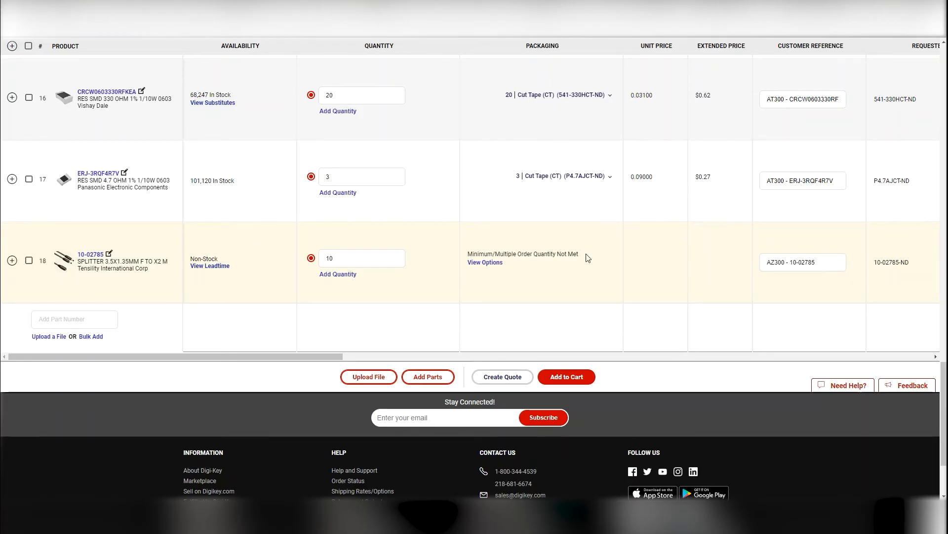
left_click(486, 263)
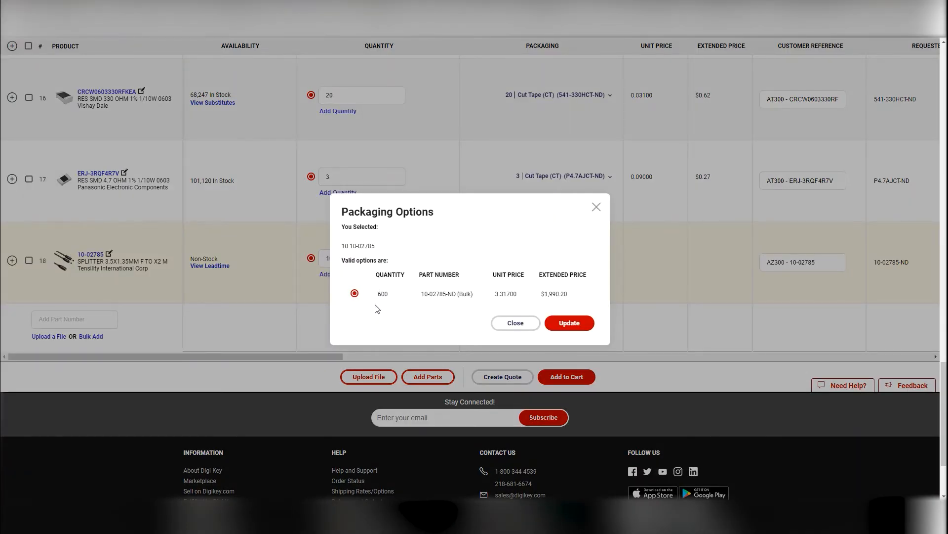
left_click(515, 325)
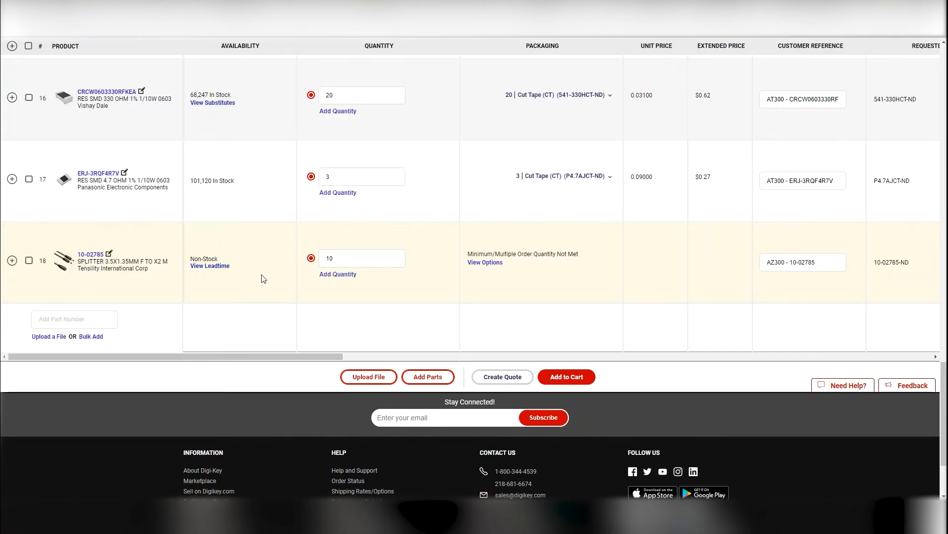
Delete part 10-02785 on line 18 from the list
scroll(258, 271, "up", 1)
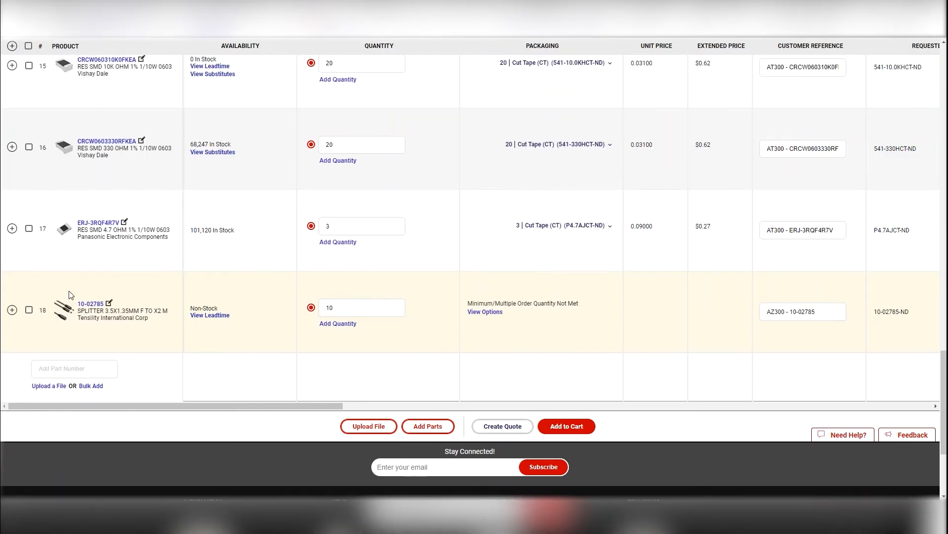
left_click(29, 311)
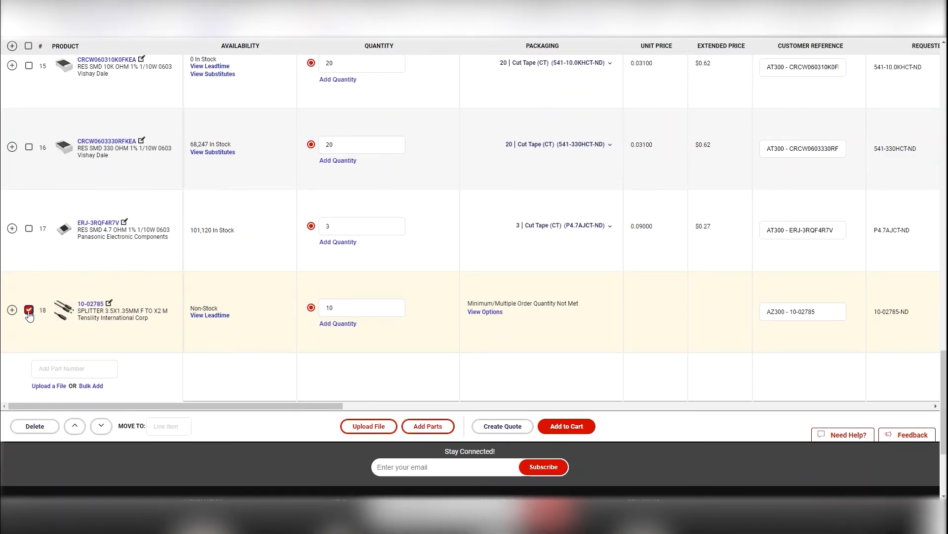
left_click(34, 427)
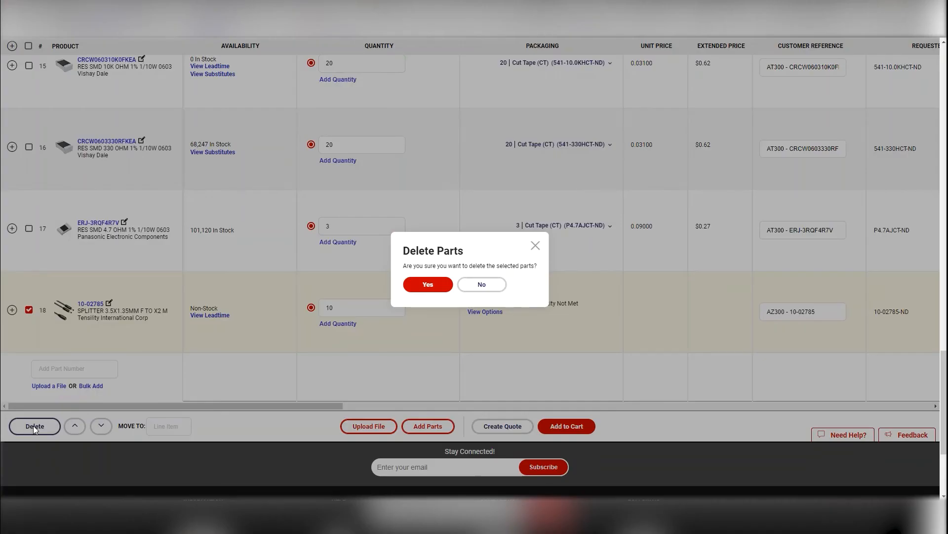
left_click(427, 286)
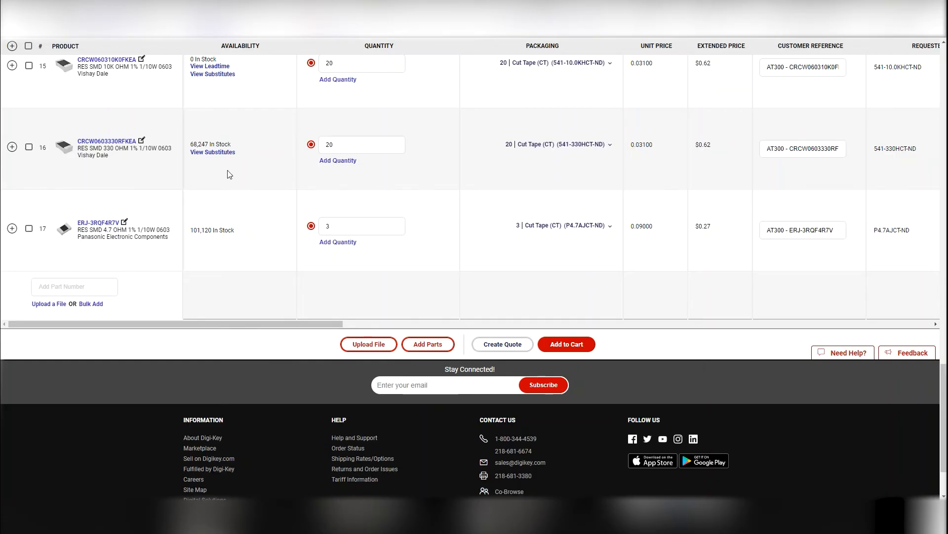
Select part ERJ-3RQF4R7V on line 17, move it up two lines and move it back down two lines
left_click(28, 230)
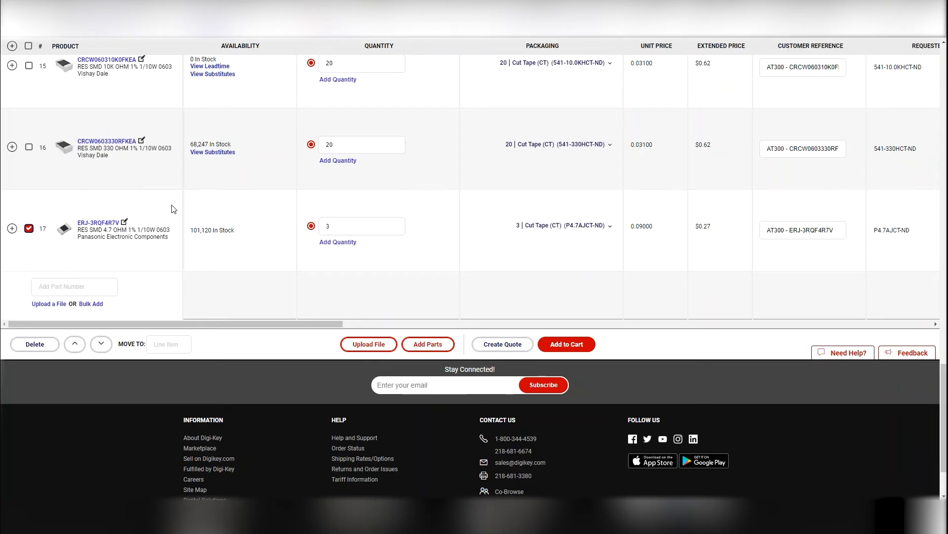
scroll(178, 228, "up", 1)
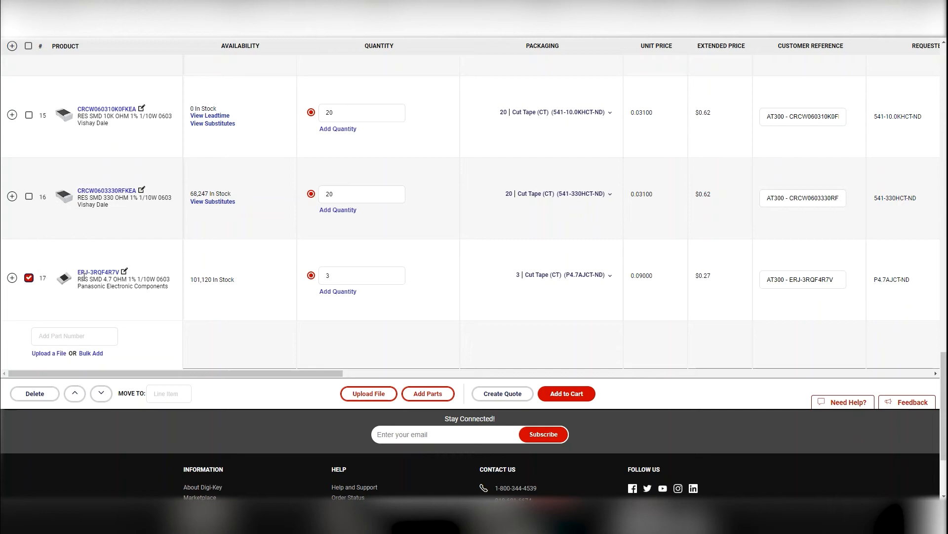
left_click(75, 398)
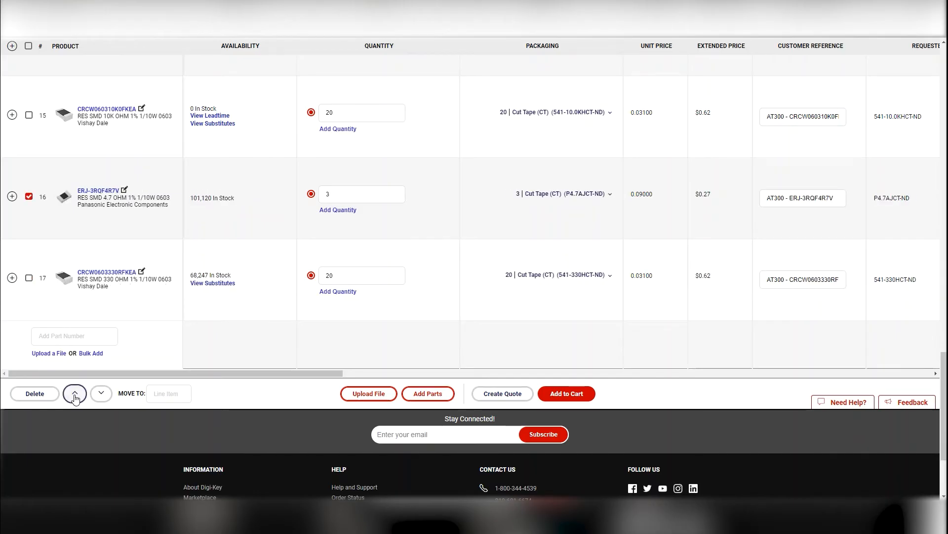
left_click(75, 397)
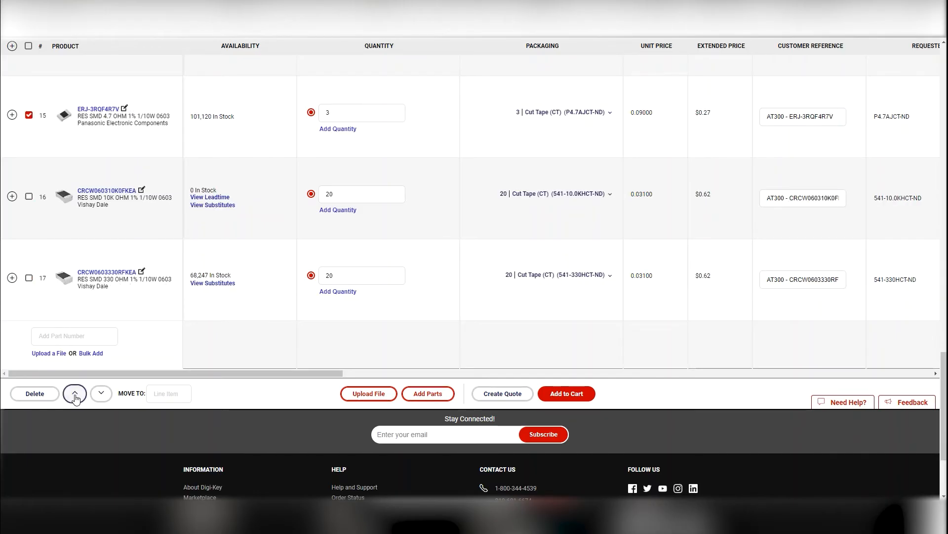
left_click(102, 394)
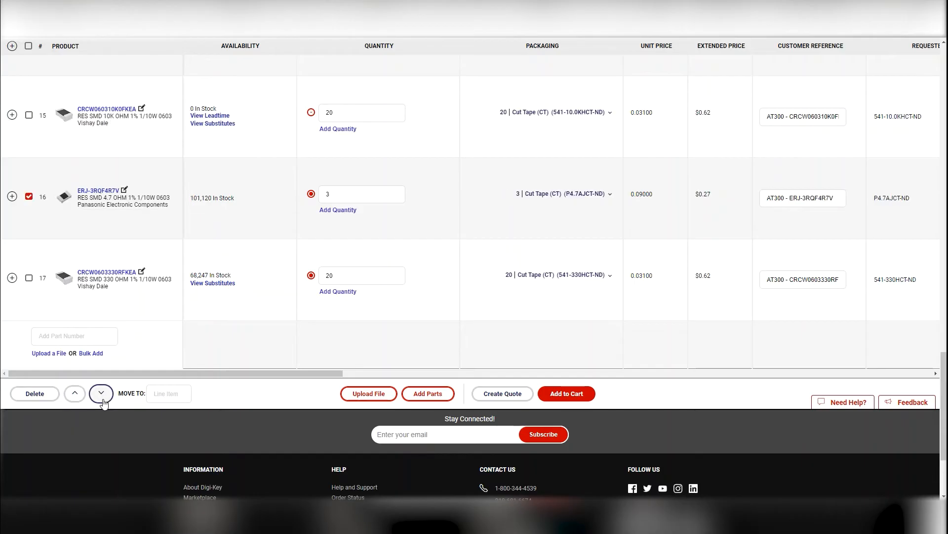
left_click(103, 400)
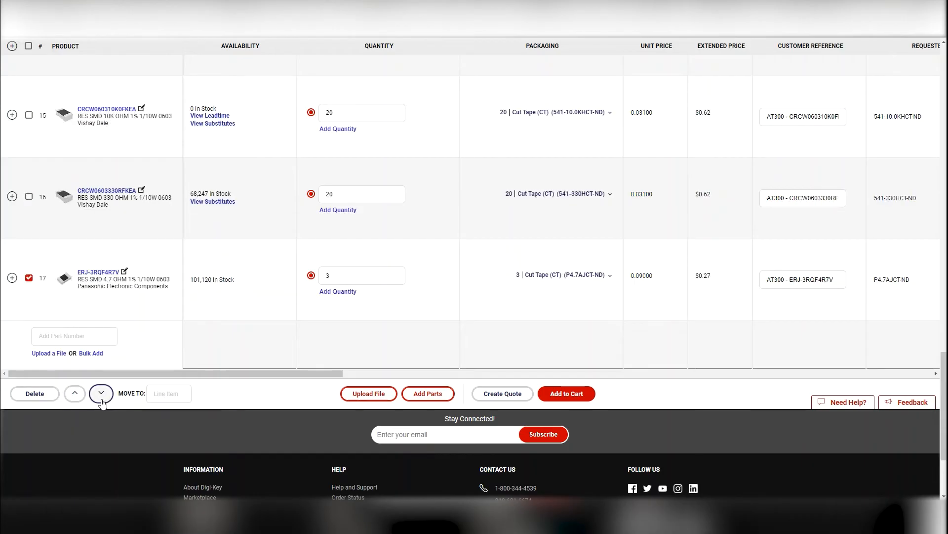
Move the selected part ERJ-3RQF4R7V directly to line item 1
left_click(169, 395)
type("1")
key("Return")
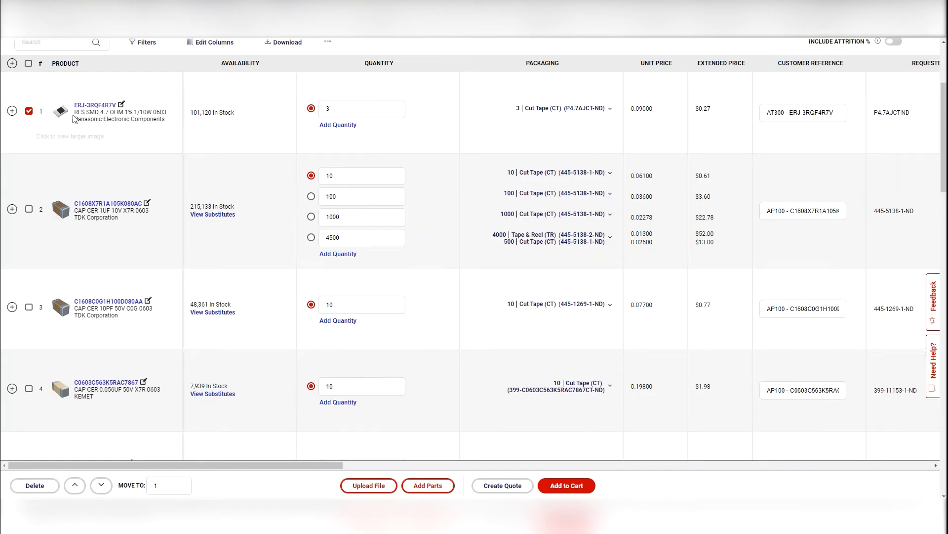
Move ERJ-3RQF4R7V back to line item 17 and deselect it
left_click(154, 486)
type("17")
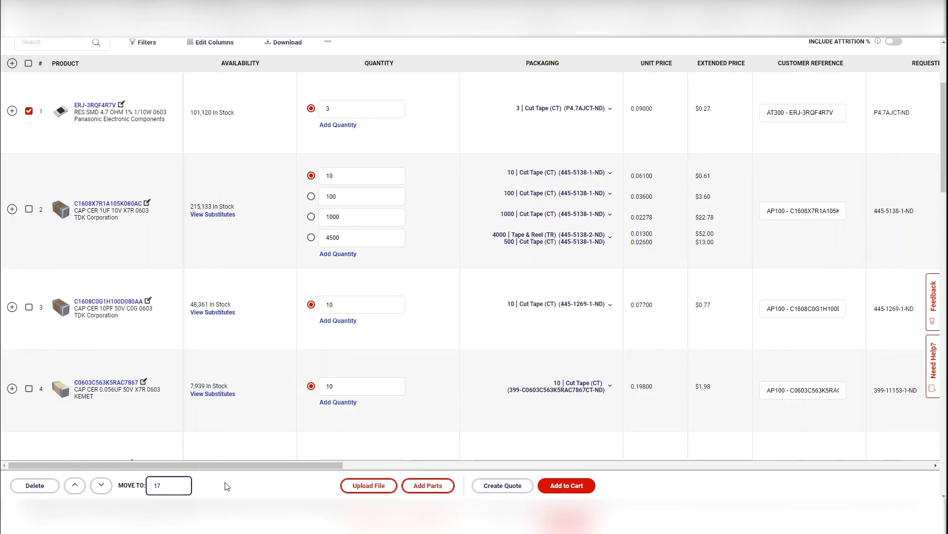
key("Return")
scroll(226, 487, "down", 1)
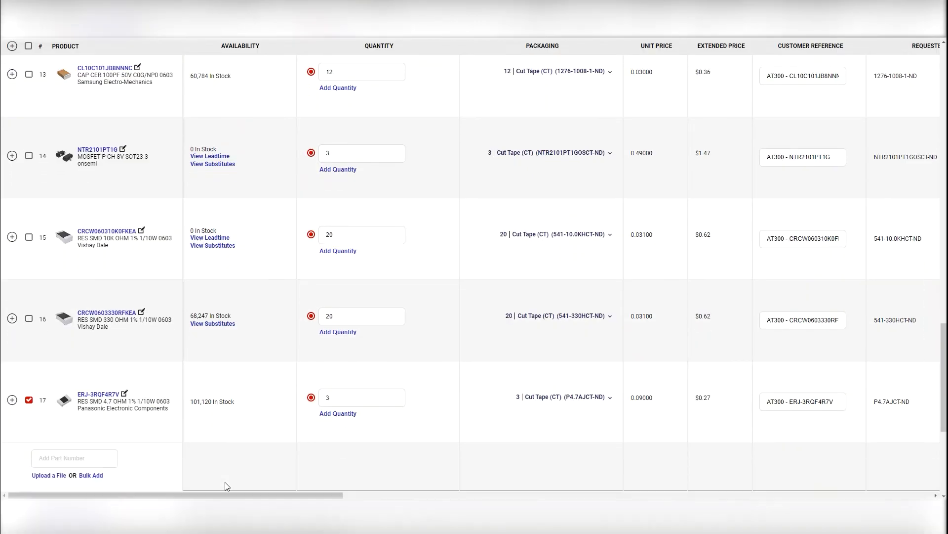
left_click(29, 402)
scroll(265, 317, "down", 2)
scroll(262, 323, "down", 3)
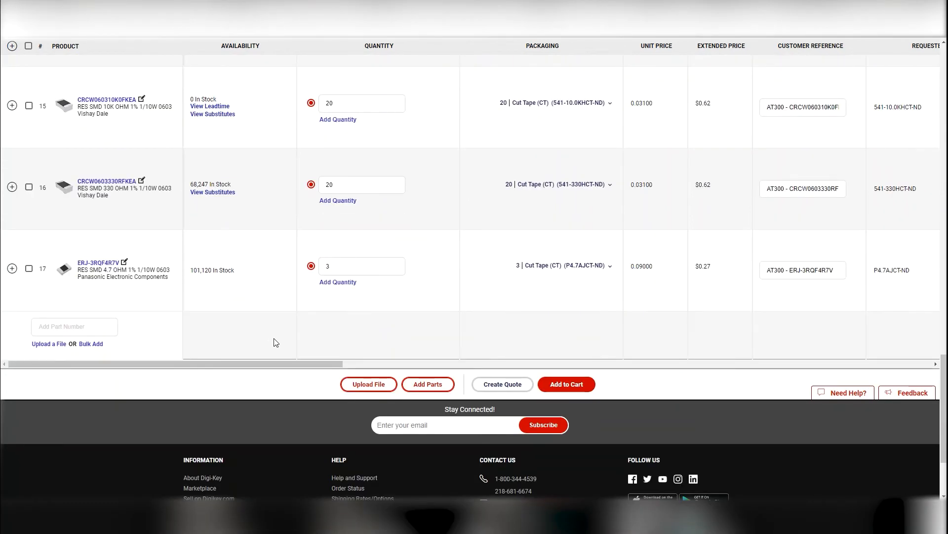
Add part number N105-nd as a new line at the end of the list and set its quantity to 10
left_click(57, 328)
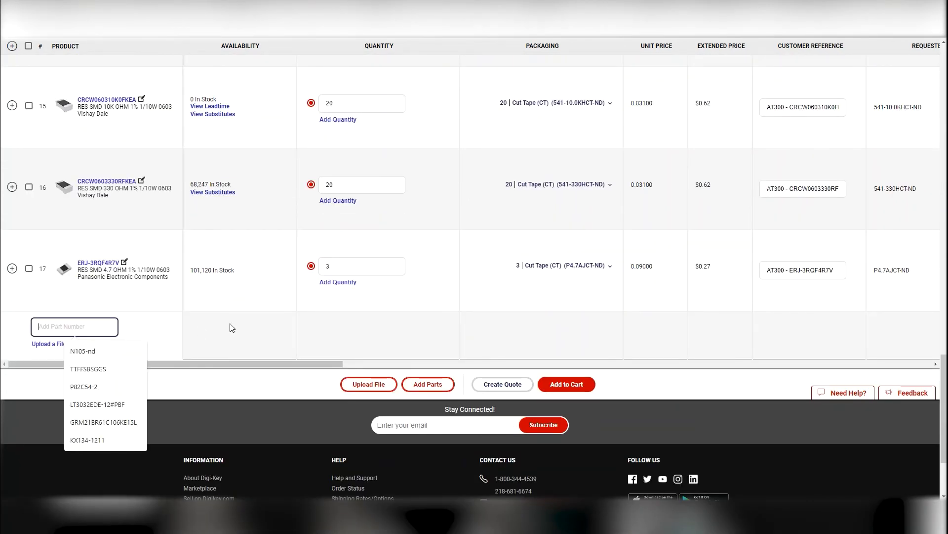
left_click(205, 335)
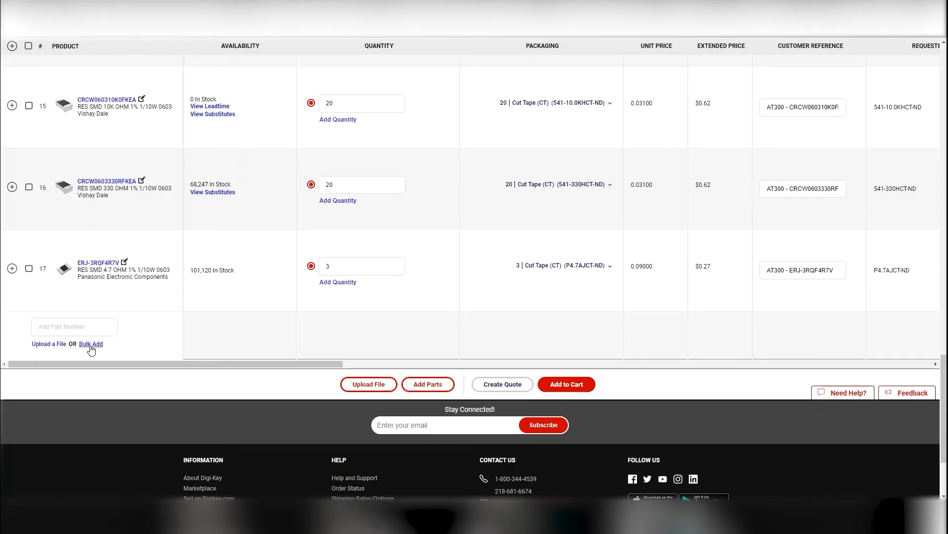
left_click(57, 329)
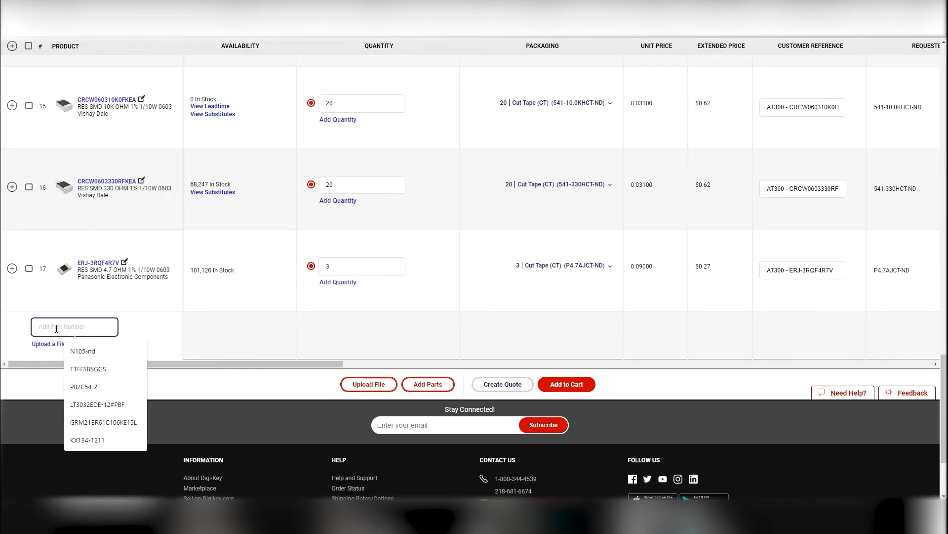
type("N105-nd")
key("Return")
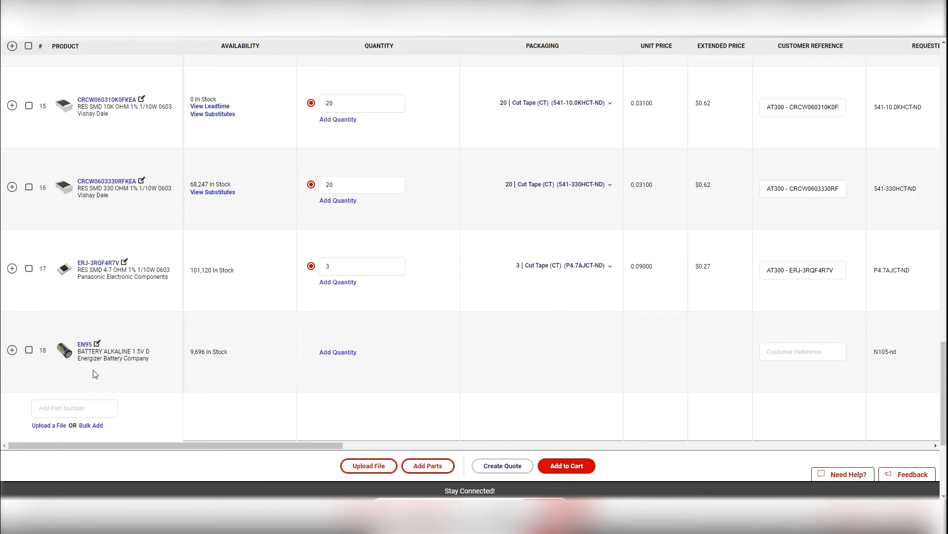
left_click(331, 354)
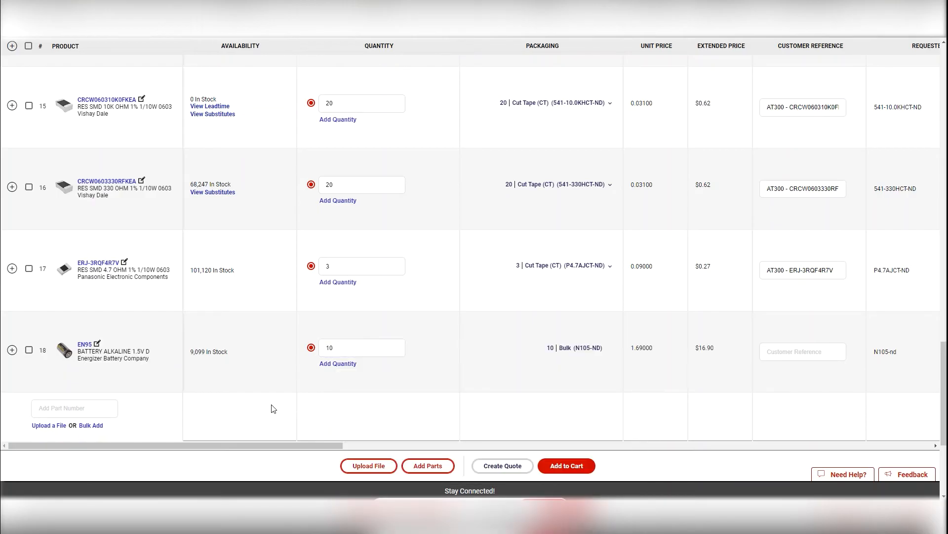
Add part number ABC123123 as a new line at the end of the list
left_click(72, 408)
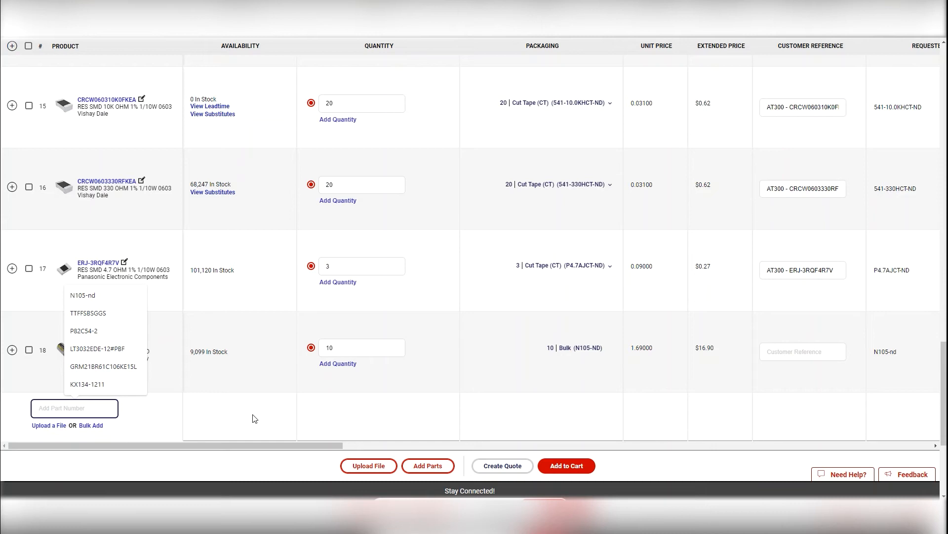
type("ABC123")
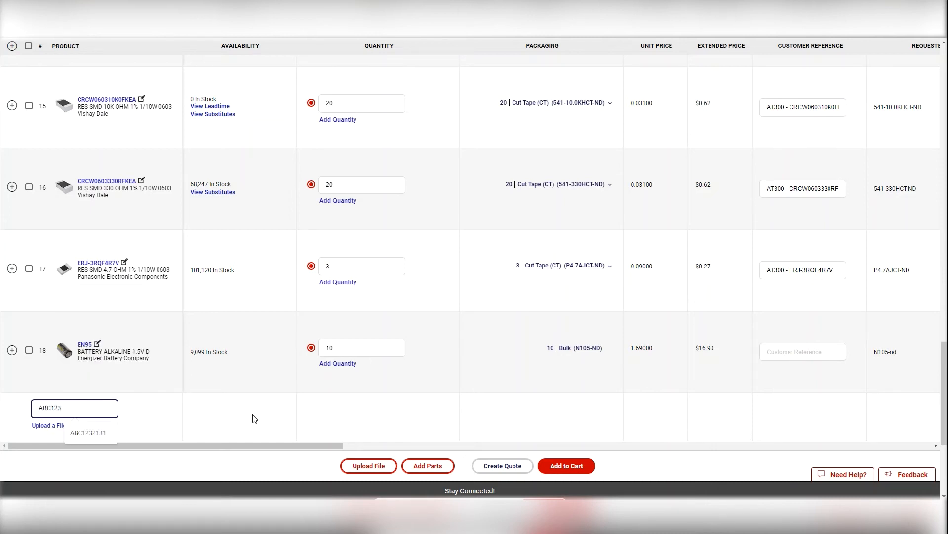
type("123")
key("Return")
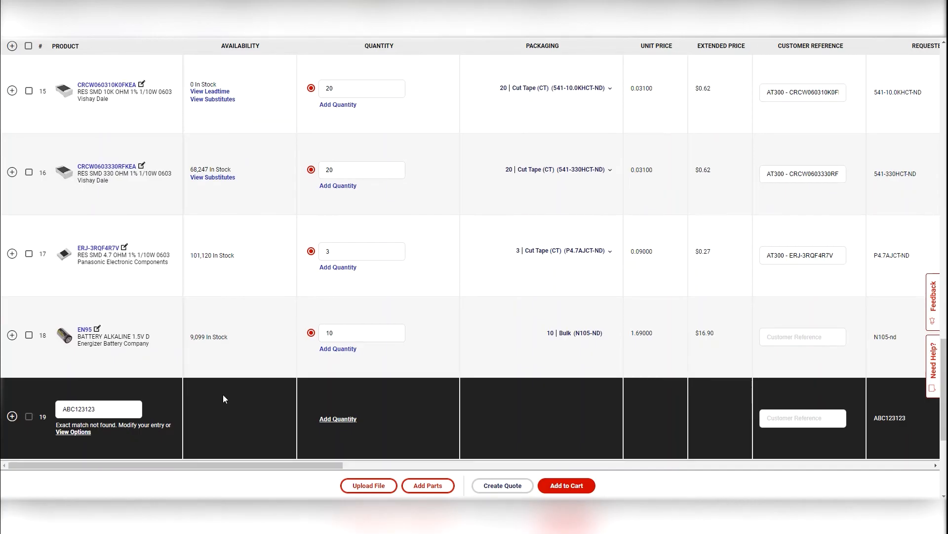
scroll(232, 375, "down", 2)
scroll(248, 325, "down", 1)
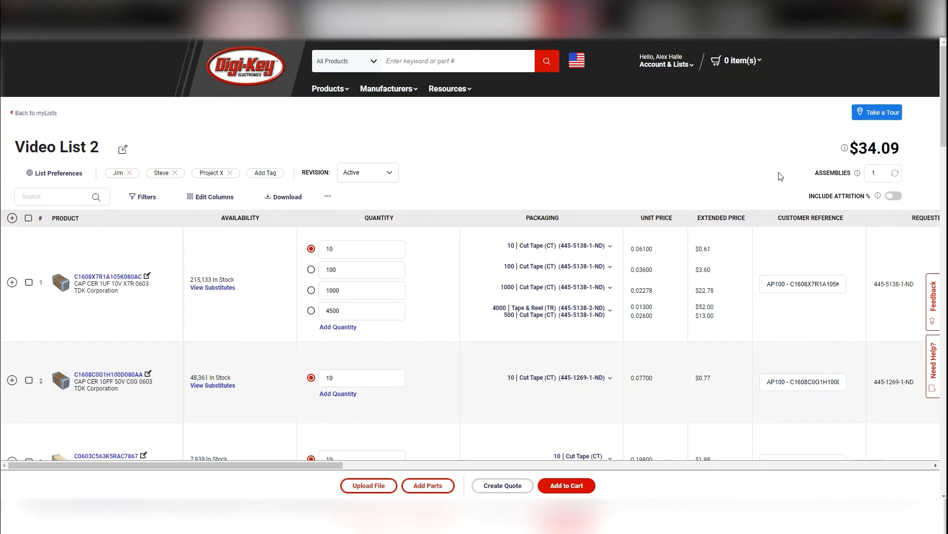
Set the number of assemblies to 100, recalculate the list and include the attrition percentage
left_click(879, 171)
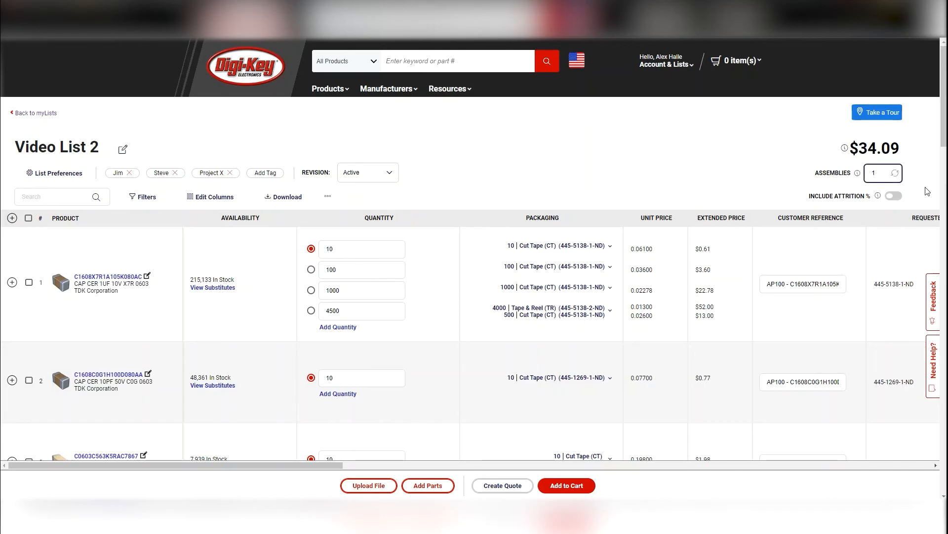
type("00")
left_click(895, 173)
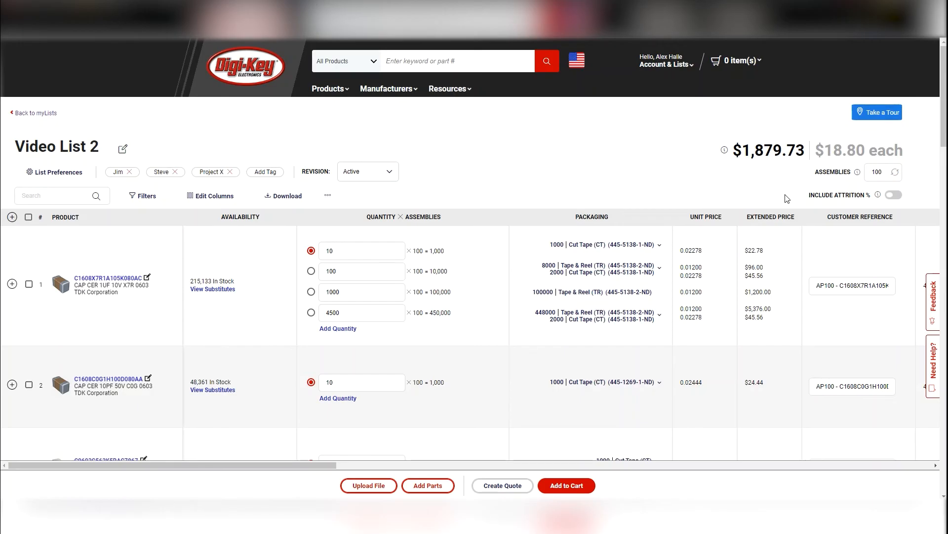
left_click(897, 197)
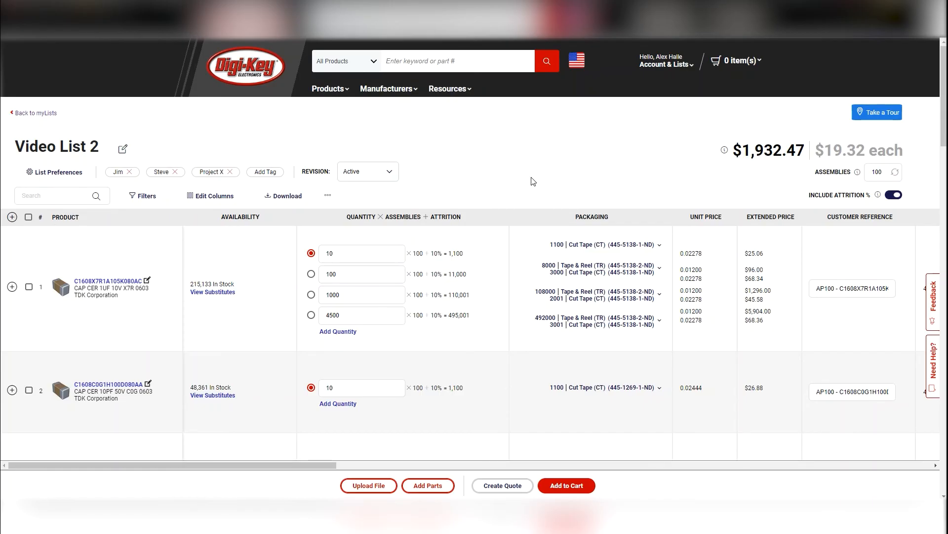
Review which line items of the entire list cannot be added to a cart, and dismiss the notice
left_click(567, 485)
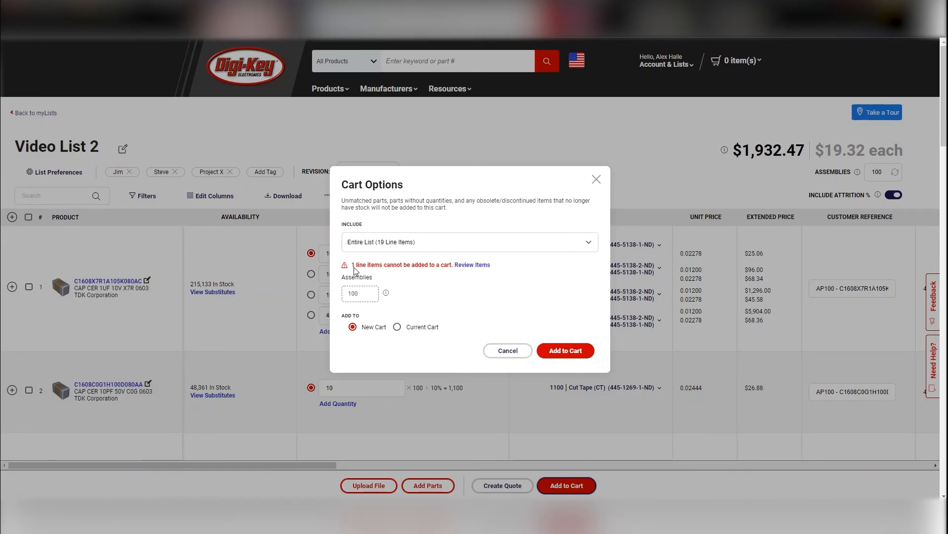
left_click(473, 265)
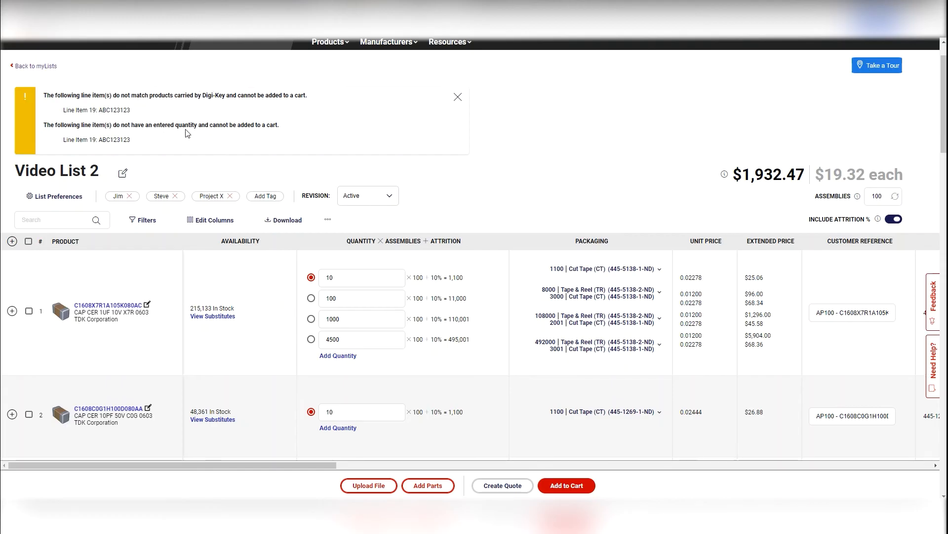
left_click(458, 97)
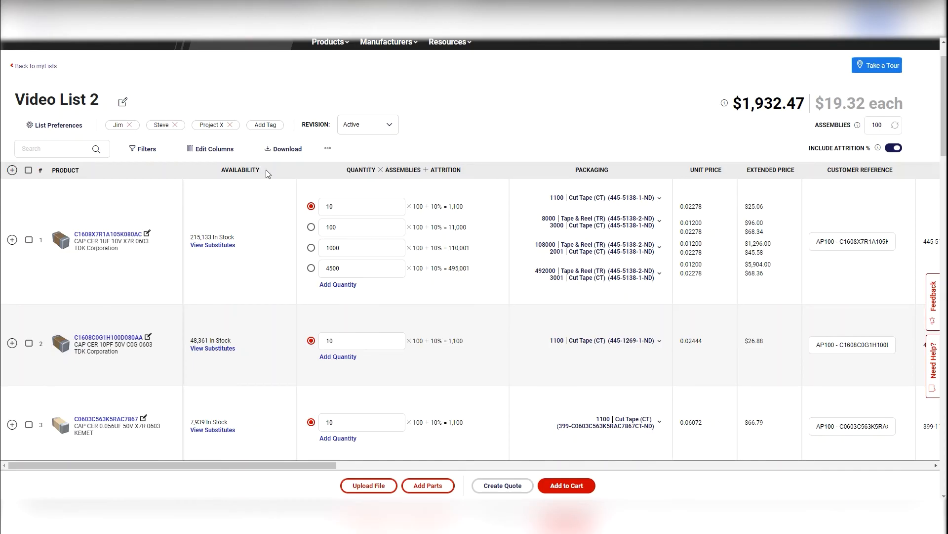
Filter the list to the Resistors category and select part CRCW060310K0FKEA on line 15
left_click(144, 157)
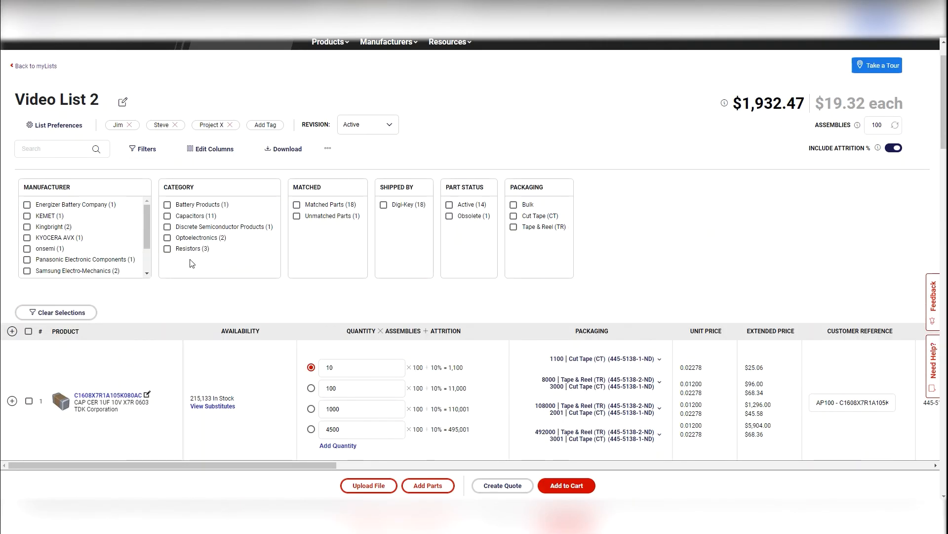
left_click(168, 249)
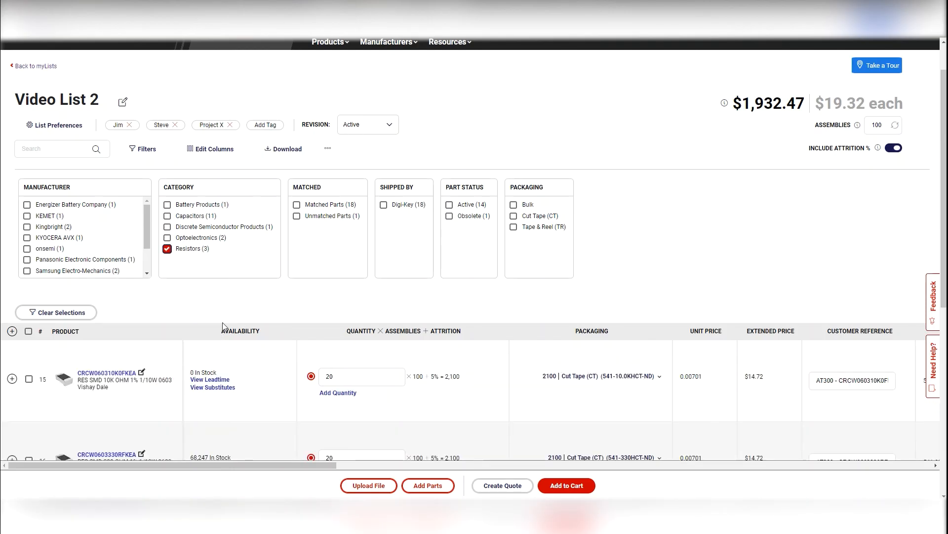
scroll(202, 312, "down", 2)
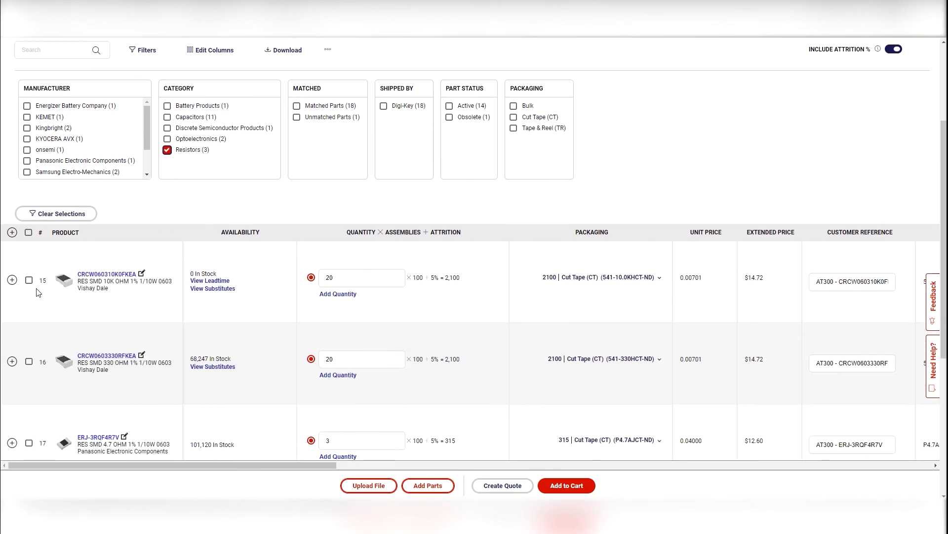
left_click(29, 281)
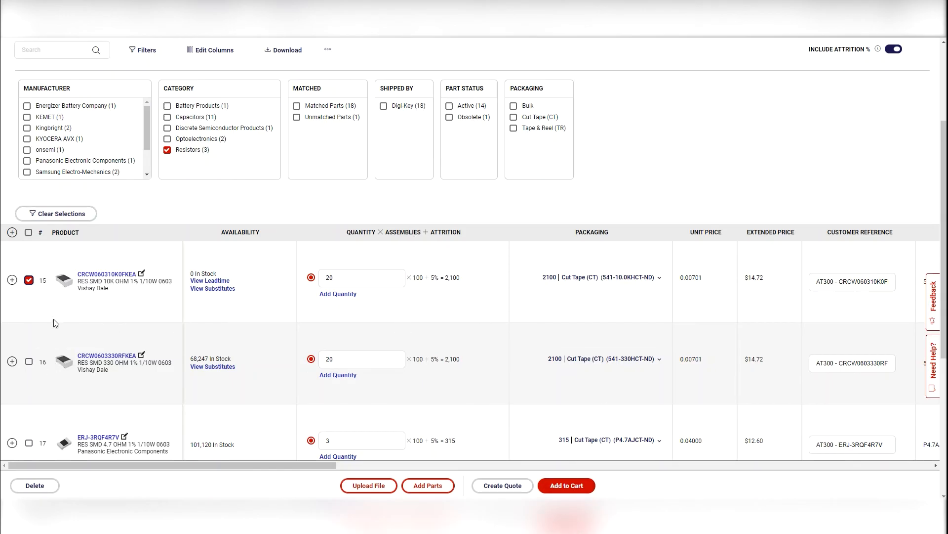
Examine which line items can be included when adding the selected part to a cart, and cancel
left_click(569, 487)
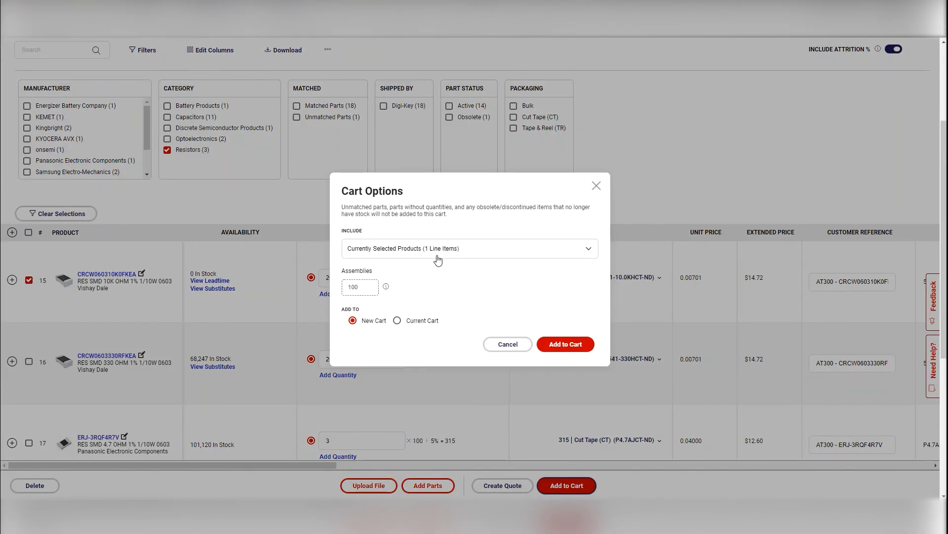
left_click(461, 254)
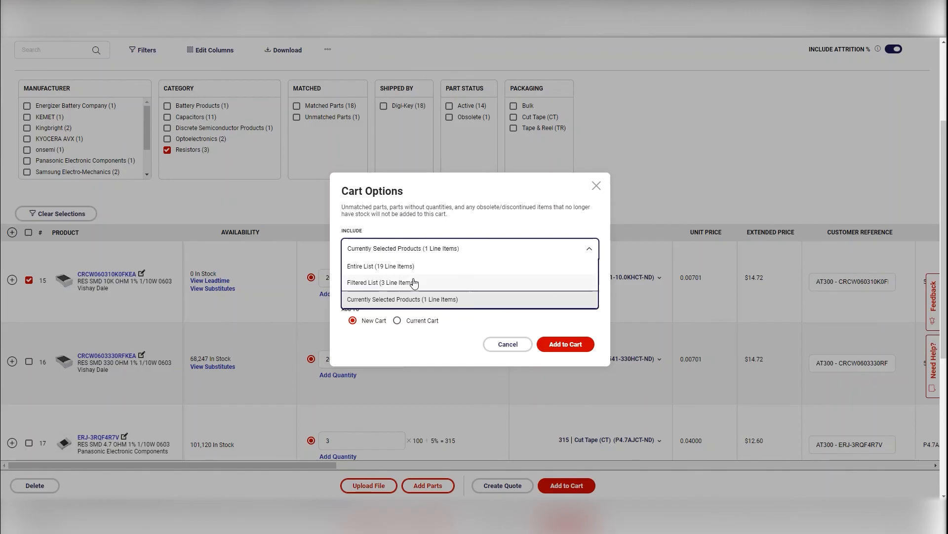
left_click(446, 341)
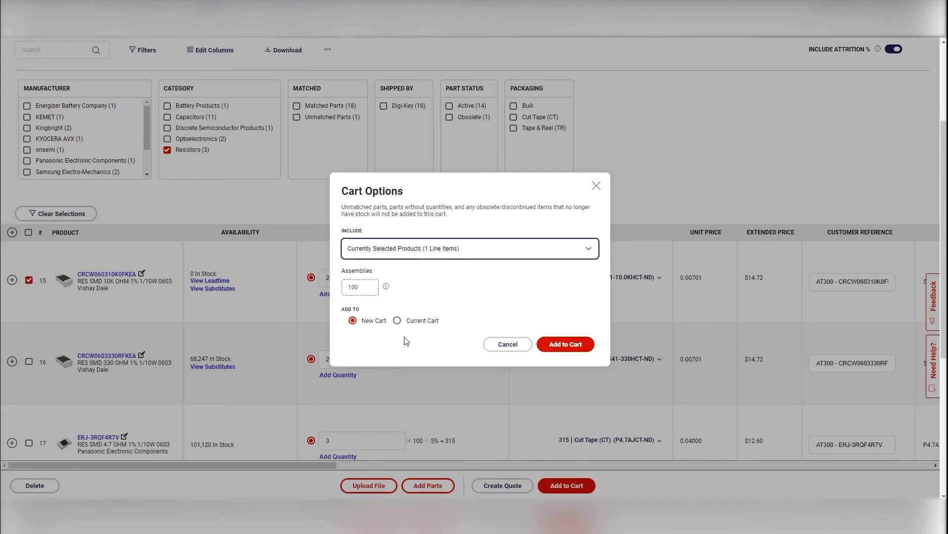
left_click(510, 347)
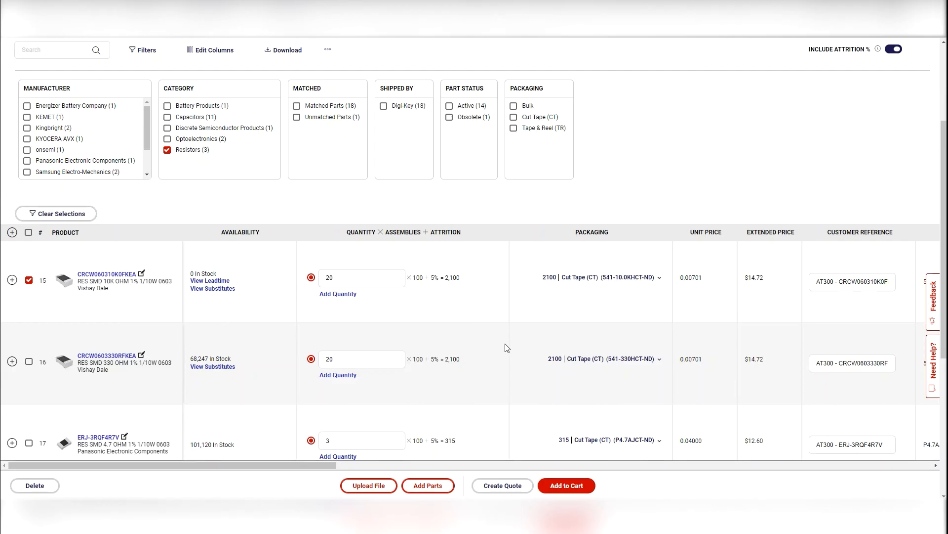
Create a quote that includes the entire list of 19 line items, and close the quote confirmation
left_click(503, 486)
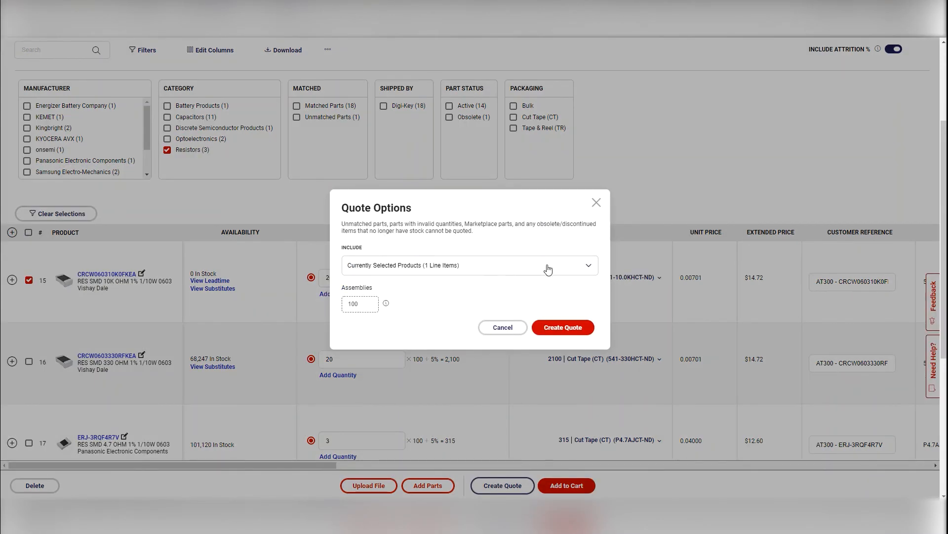
left_click(590, 267)
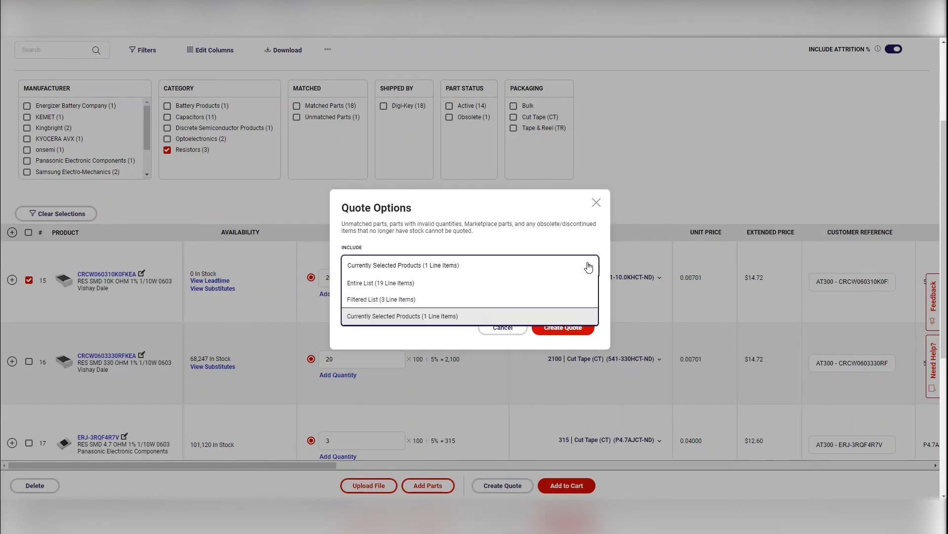
left_click(452, 242)
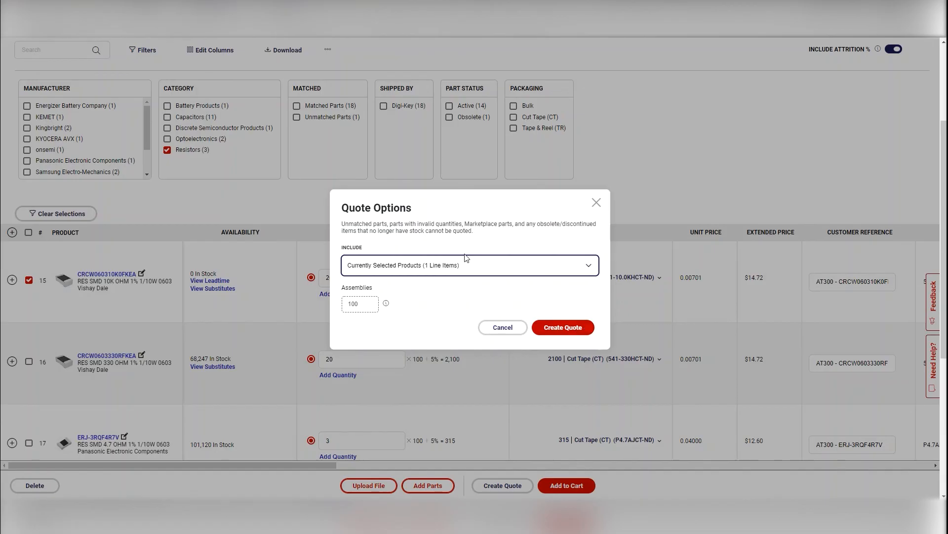
left_click(469, 269)
left_click(432, 286)
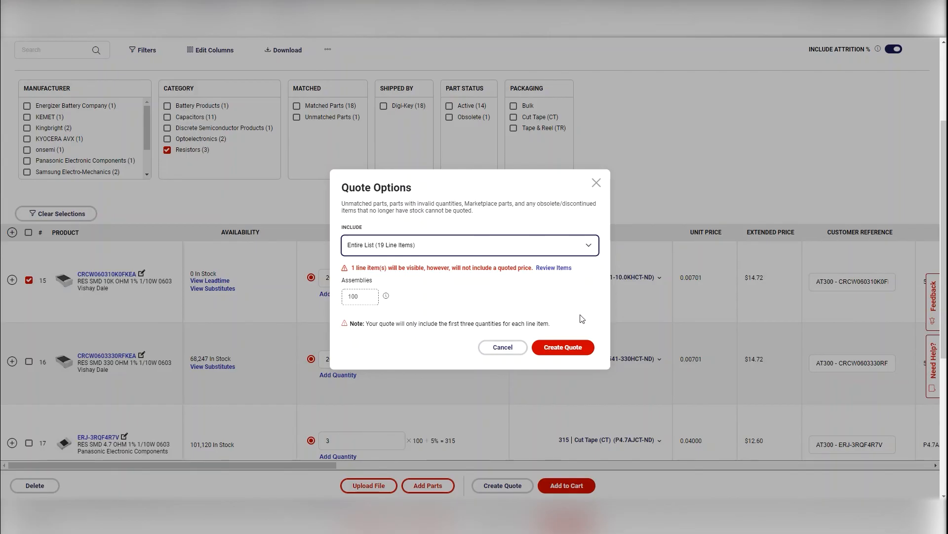
left_click(569, 347)
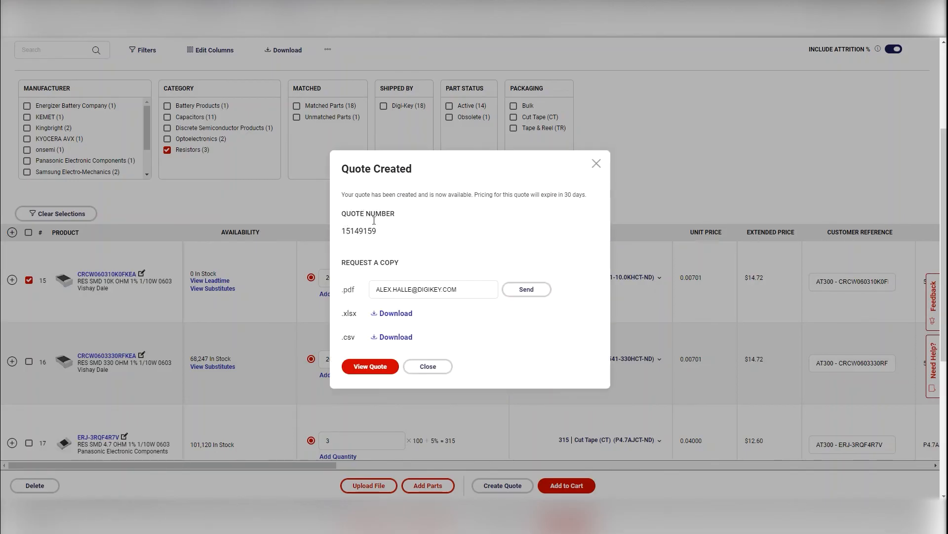
mouse_move(347, 230)
left_click(423, 371)
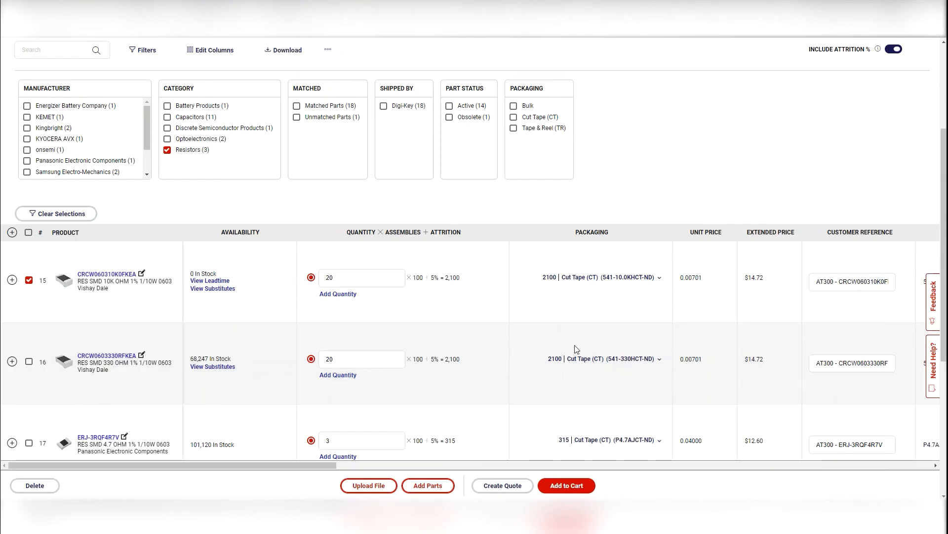
Show the quotes made from this list and examine the created quote's line items and download options
scroll(555, 332, "up", 4)
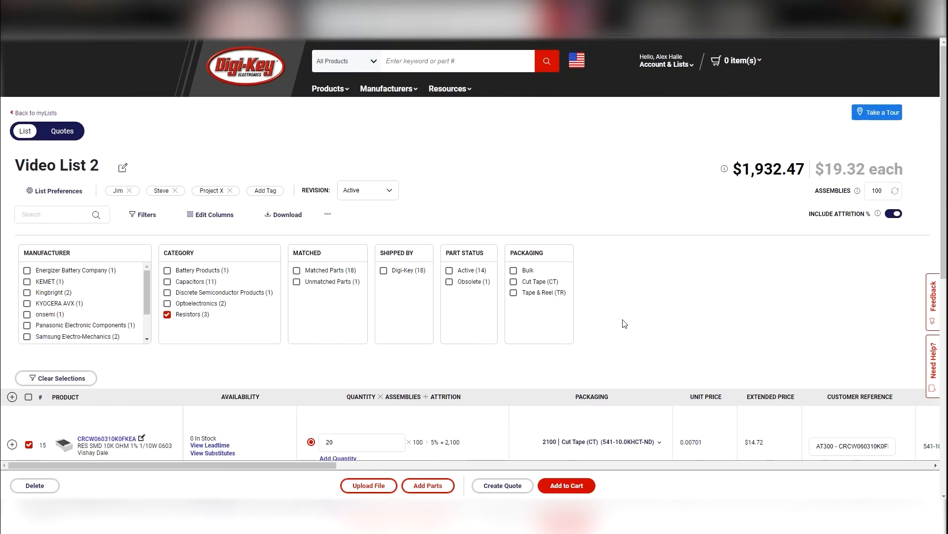
left_click(60, 136)
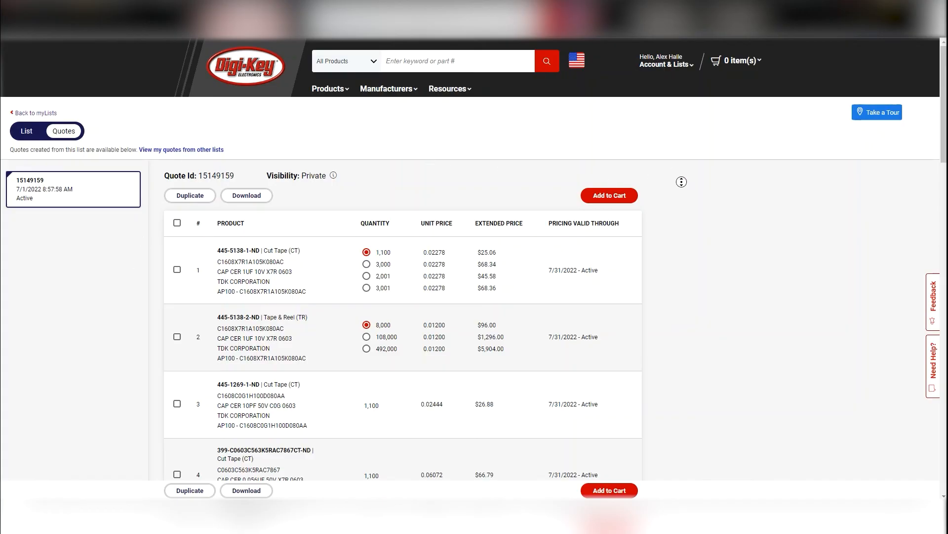
middle_click(680, 196)
middle_click(680, 196)
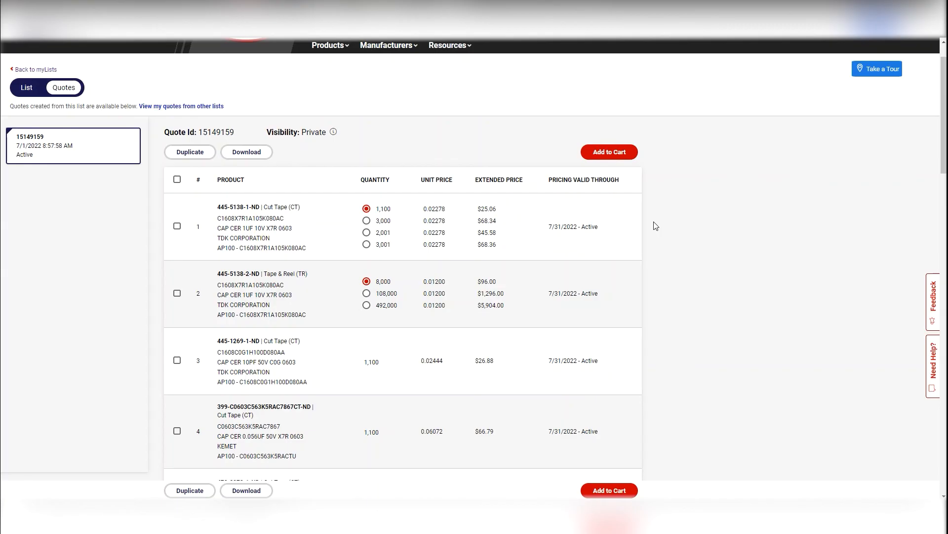
middle_click(669, 203)
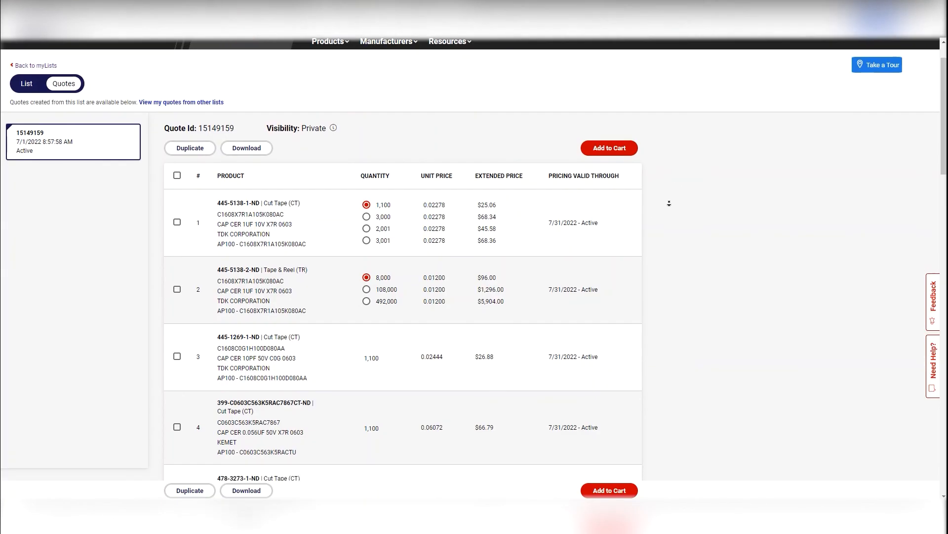
middle_click(668, 203)
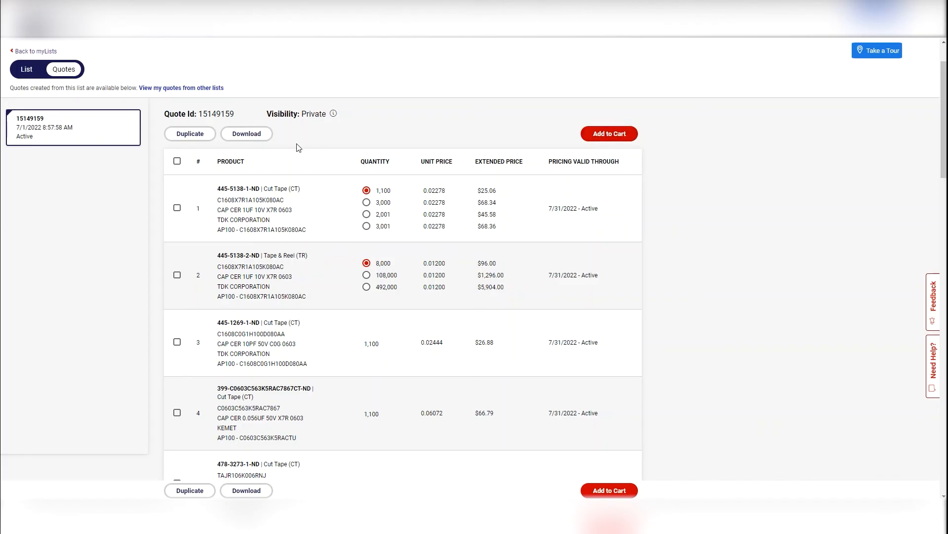
left_click(252, 137)
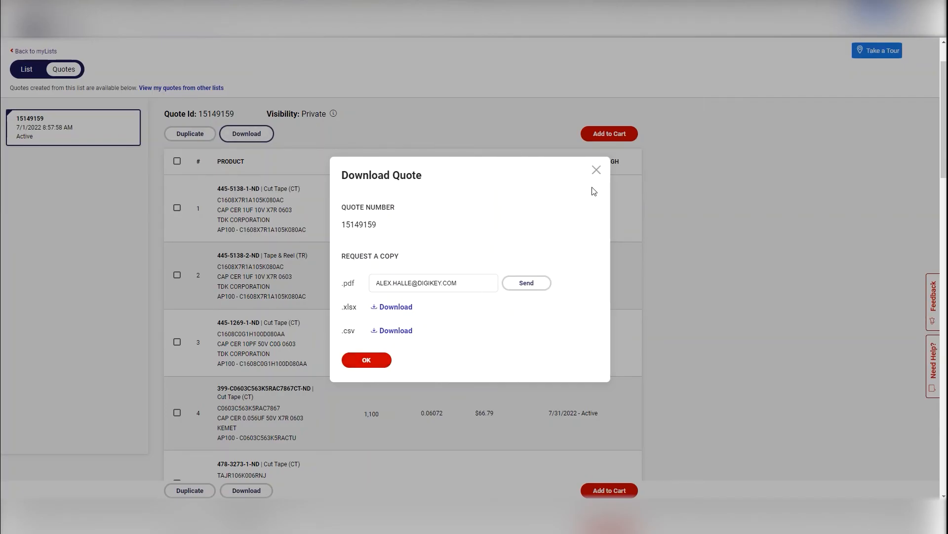
left_click(596, 171)
Duplicate the open quote with updated pricing, close the confirmation and return to the parts list
left_click(192, 139)
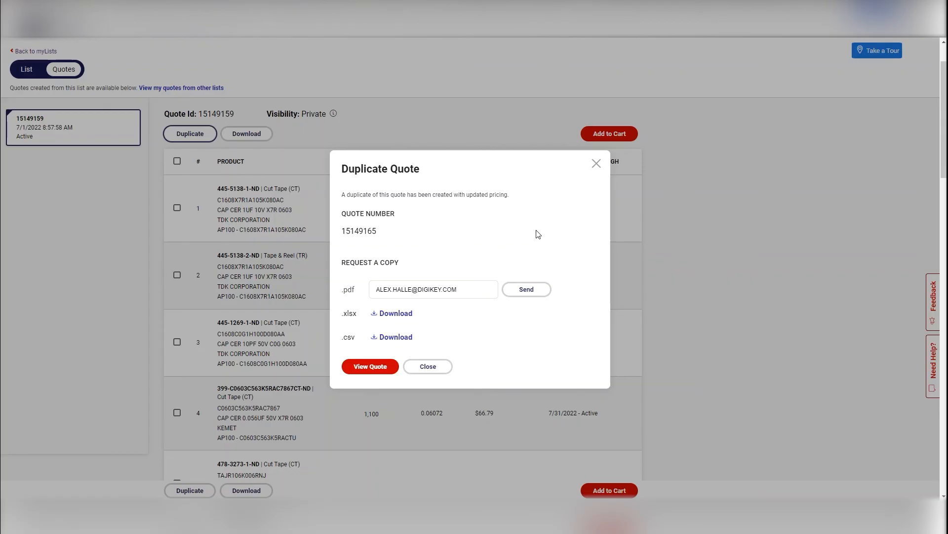
left_click(418, 366)
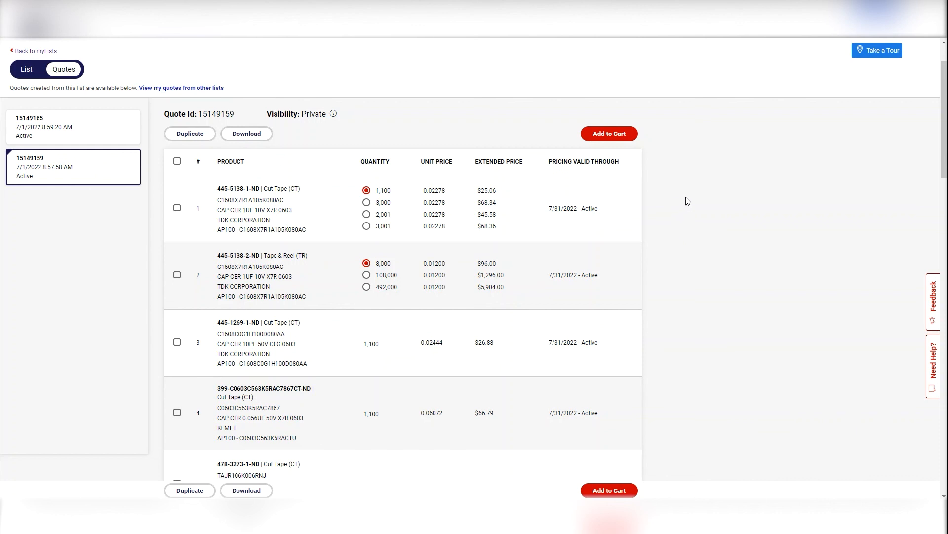
scroll(687, 201, "up", 1)
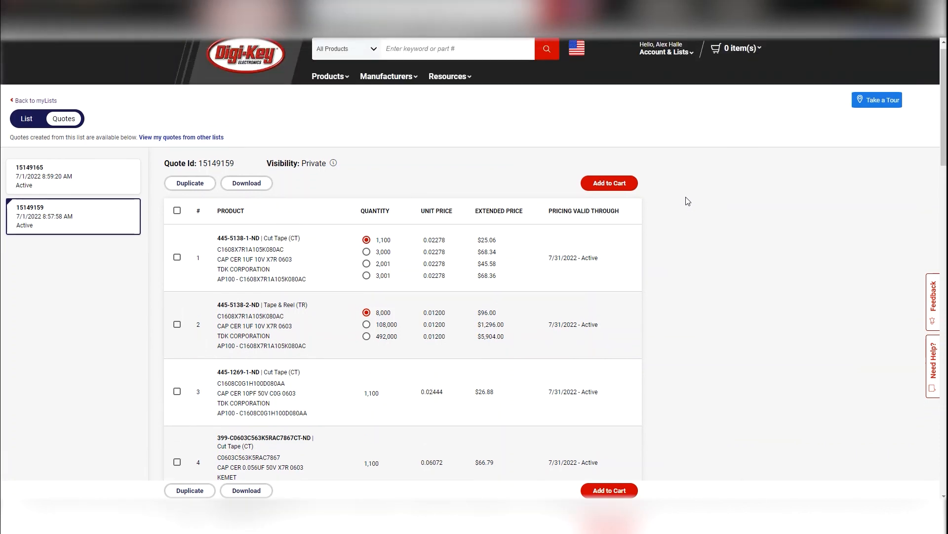
left_click(12, 120)
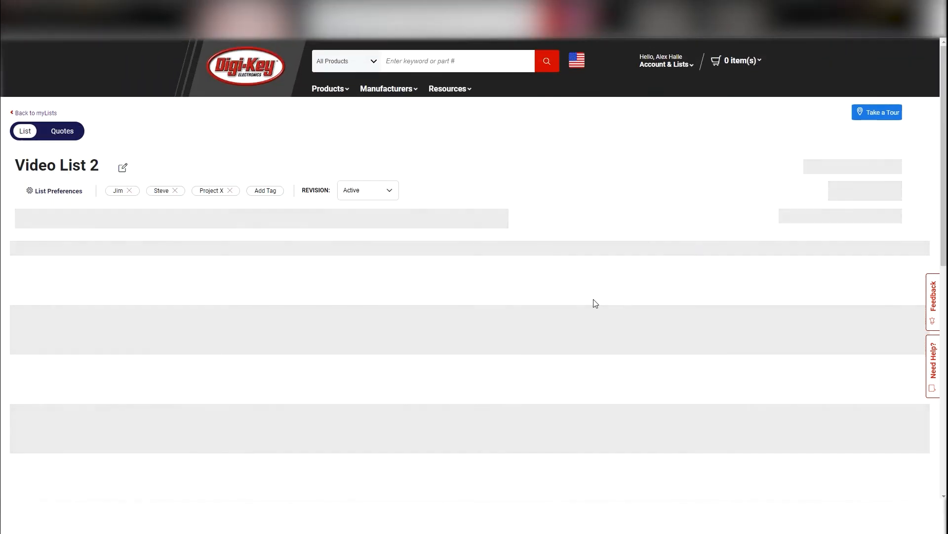